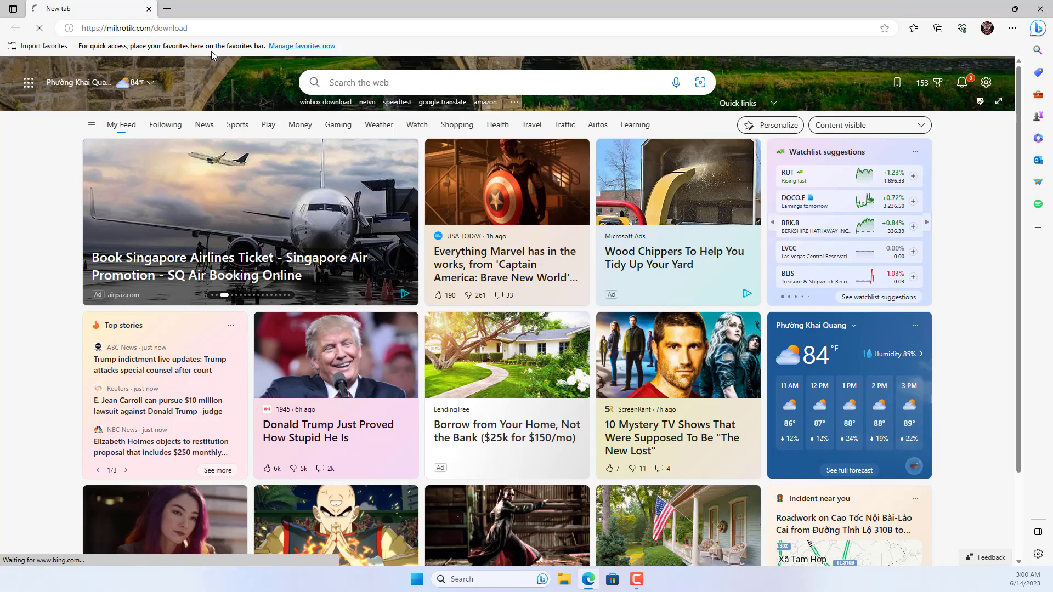
Download install-image-7.9.2.zip from the Install image row of the X86 section on mikrotik.com/download.
scroll(212, 223, down, 7)
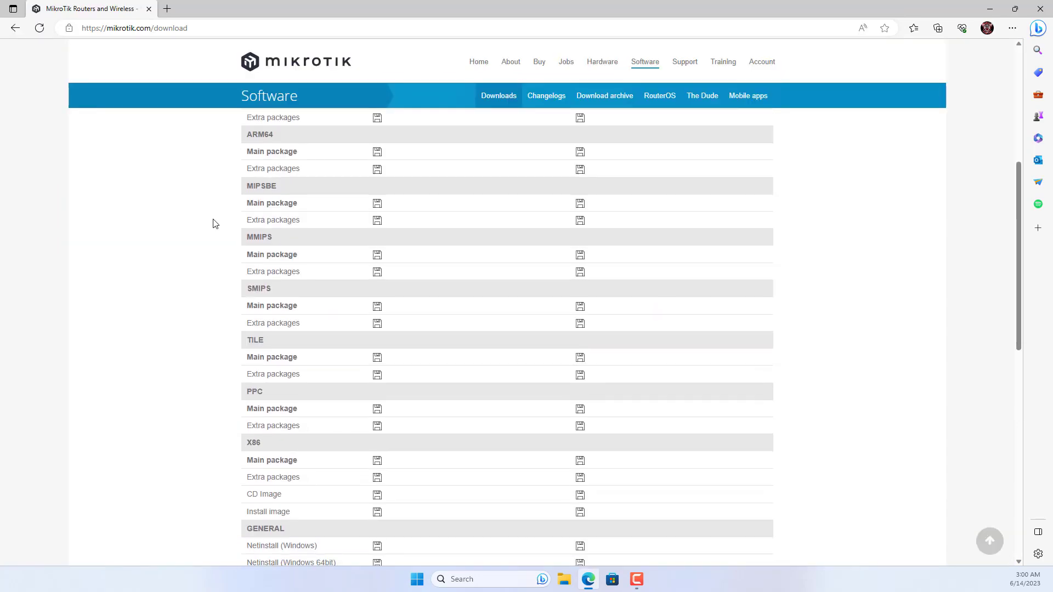
scroll(213, 223, down, 4)
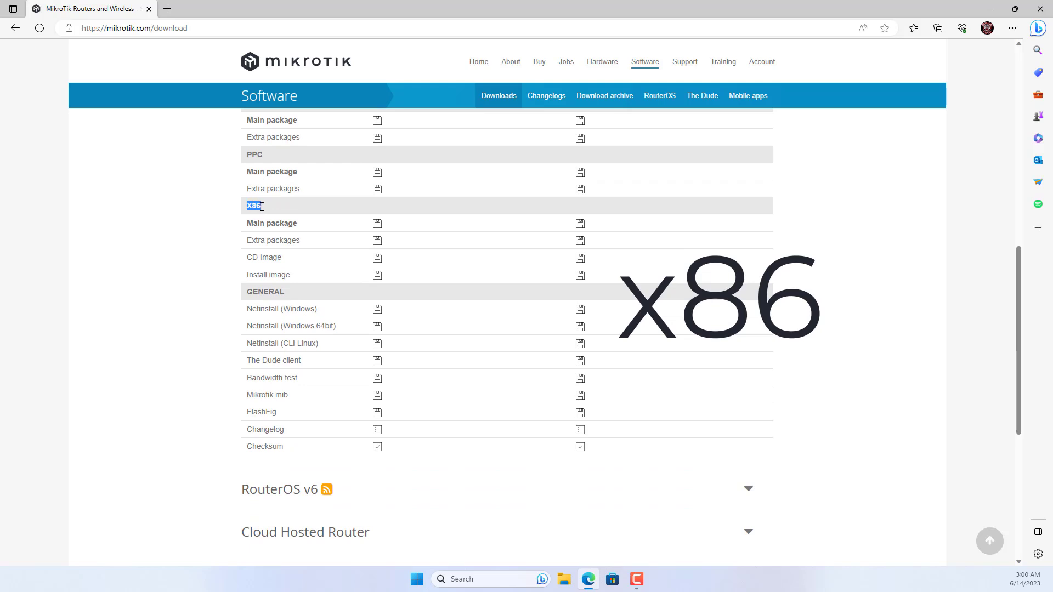
click(203, 219)
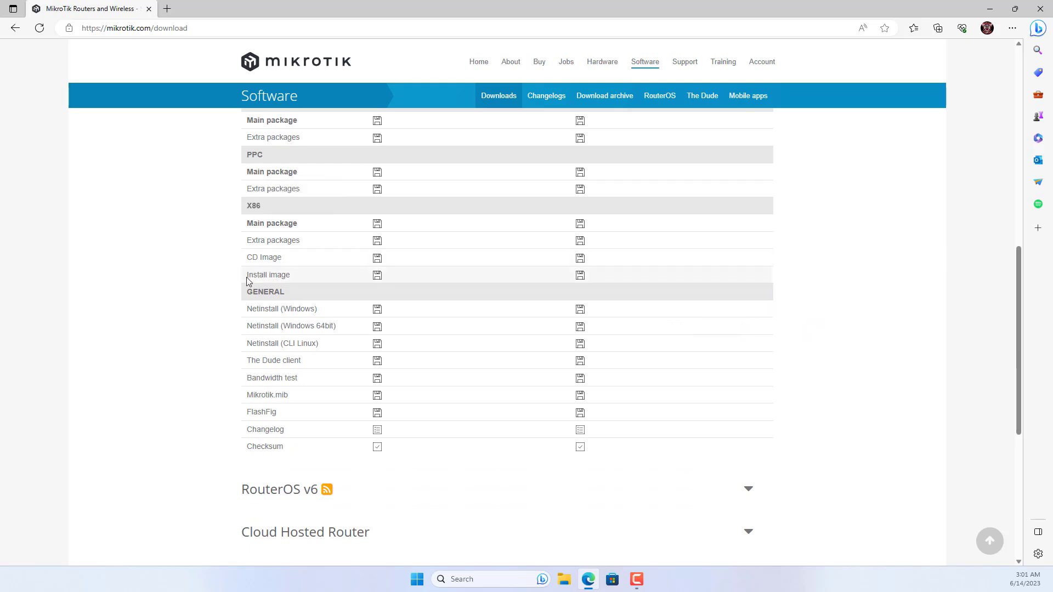
drag(253, 277, 289, 273)
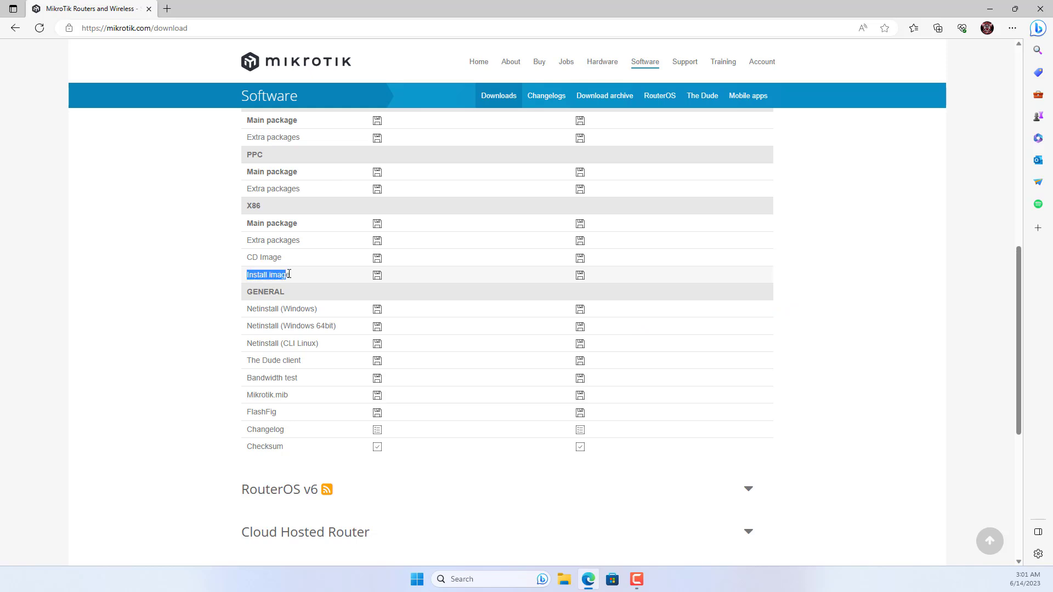
click(163, 279)
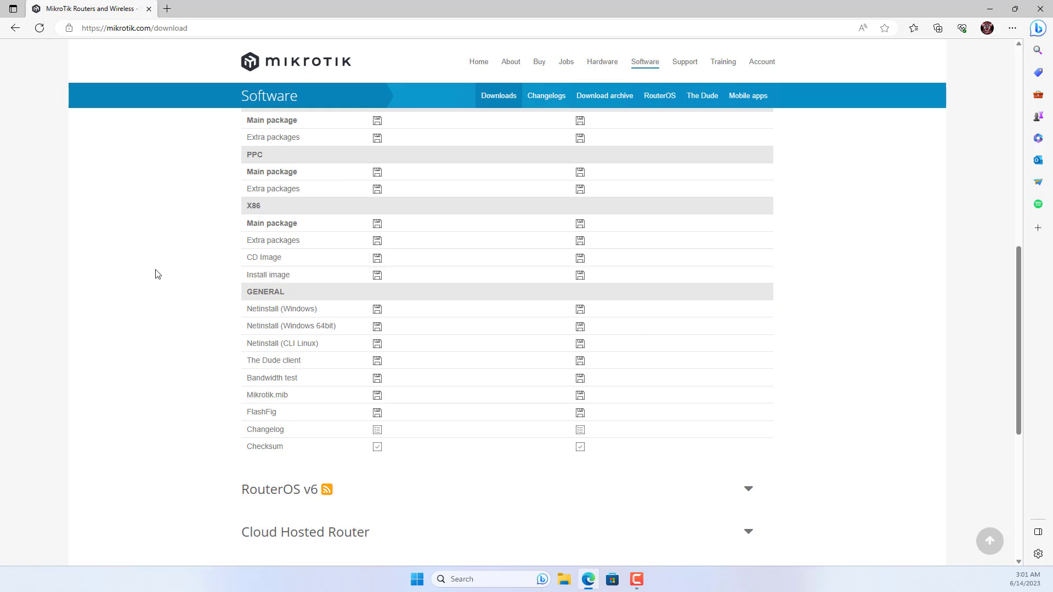
click(377, 276)
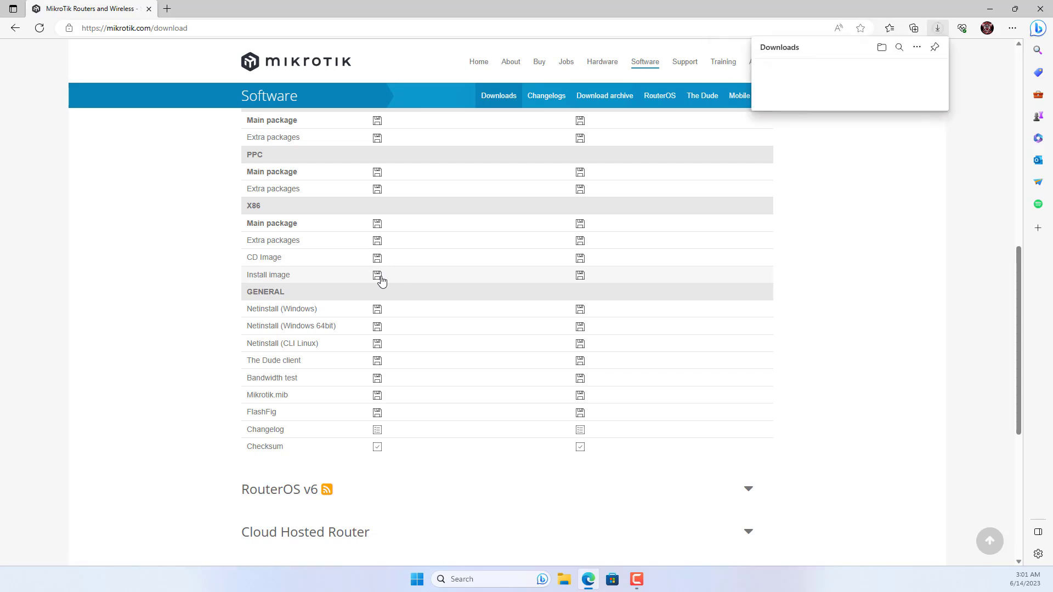
mouse_move(823, 80)
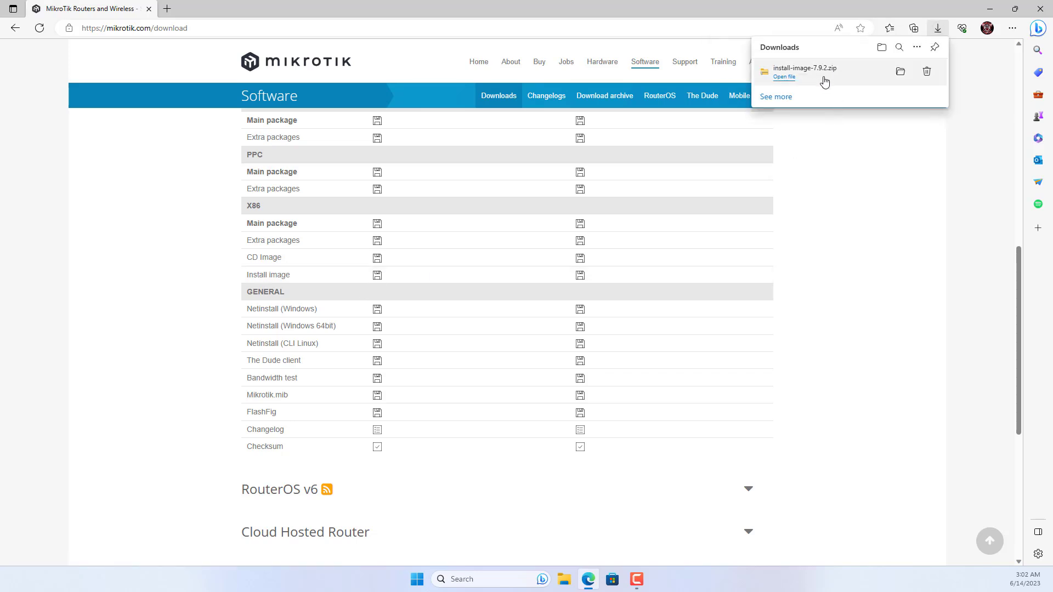
Extract install-image-7.9.2.zip into its own folder.
click(900, 72)
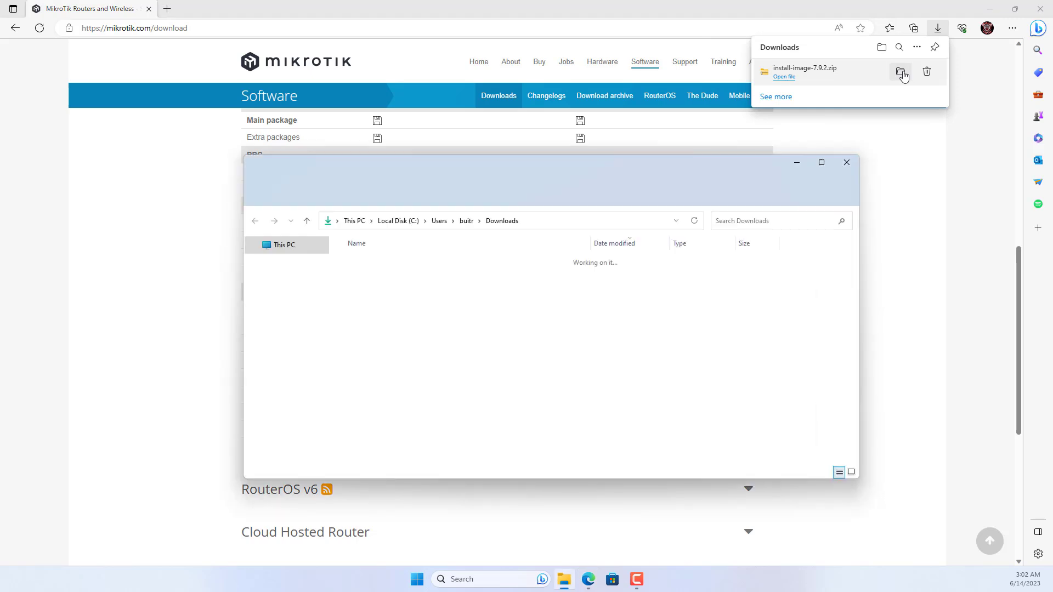
click(990, 8)
click(376, 293)
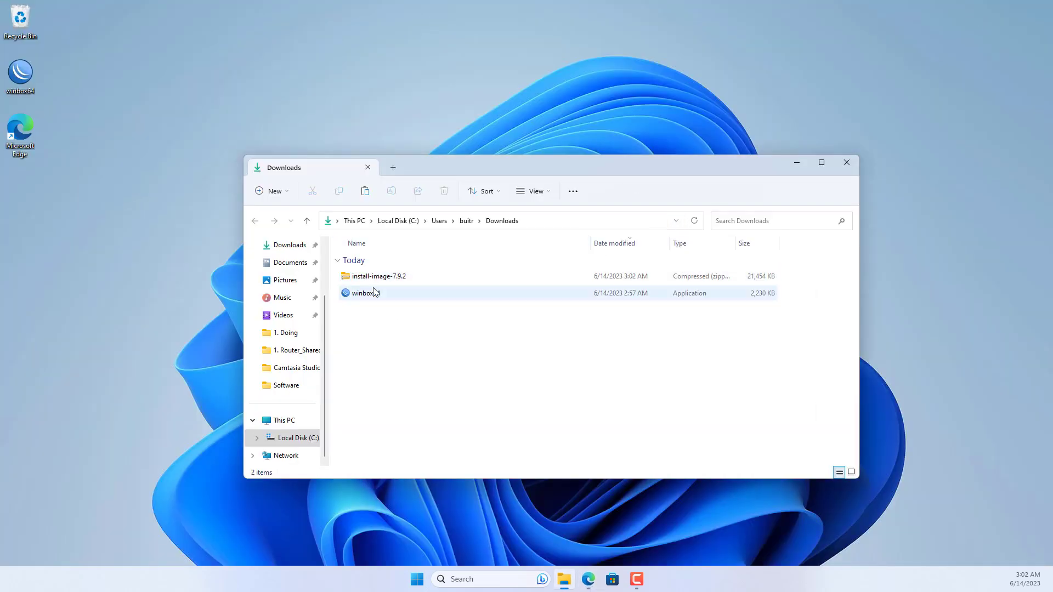
click(364, 276)
right_click(366, 280)
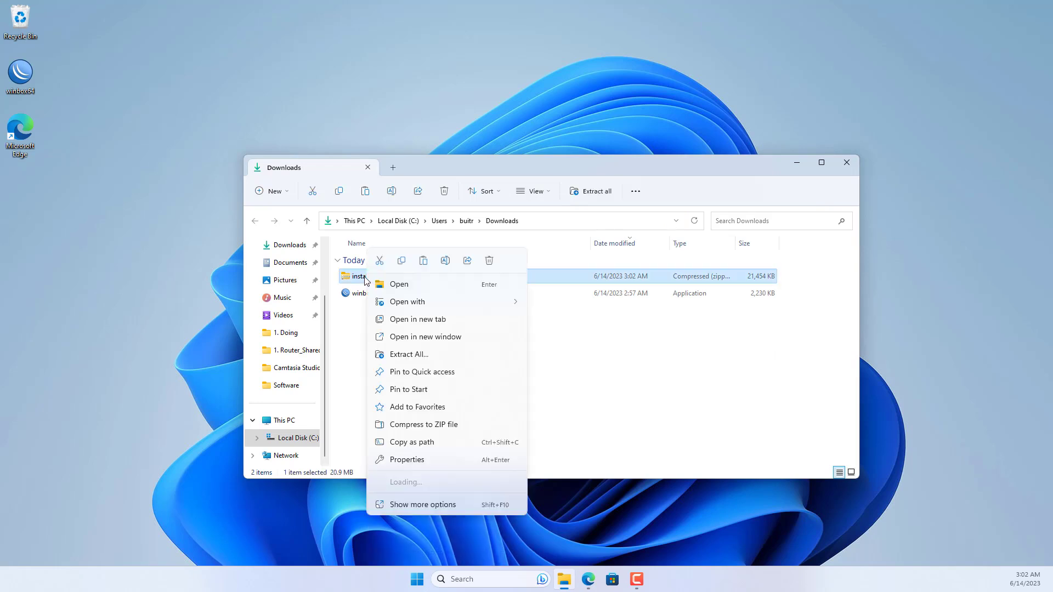
click(423, 354)
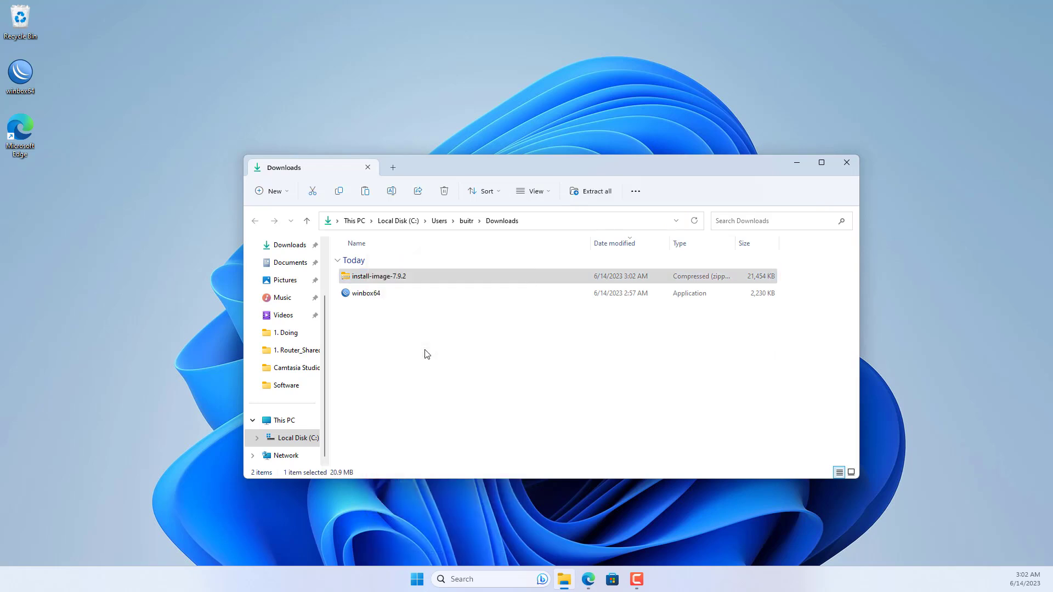
click(633, 440)
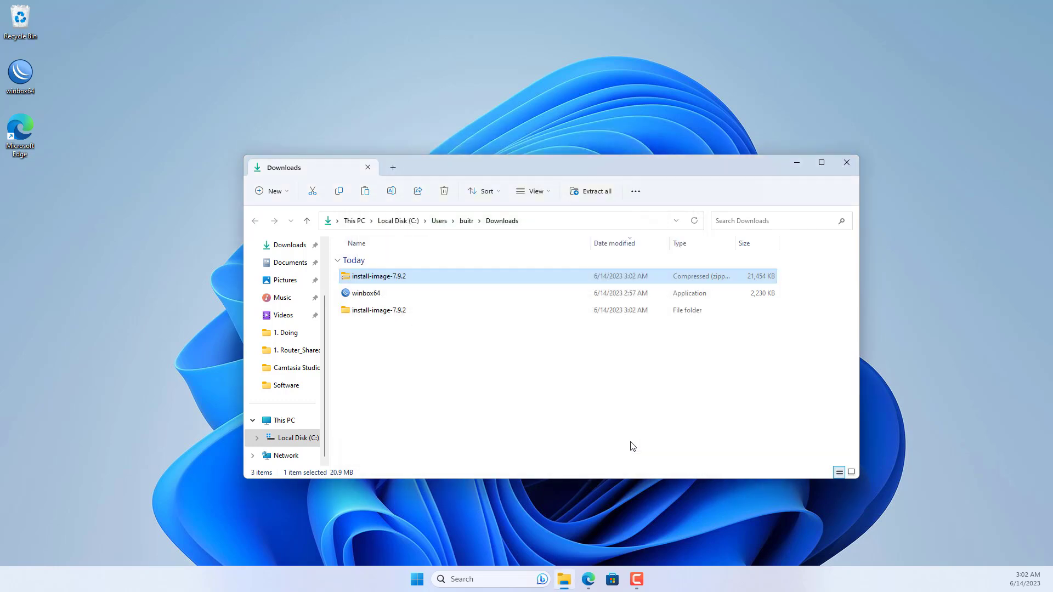
Check that the extracted install-image-7.9.2 file is a 192 MB Disc Image File (.img), then close Explorer.
double_click(376, 311)
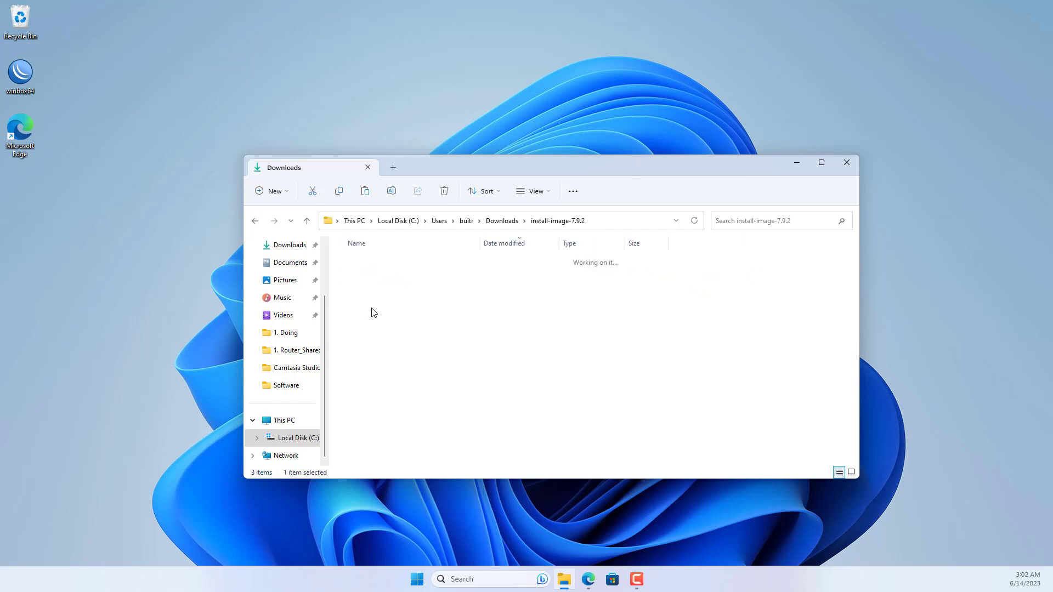
click(356, 279)
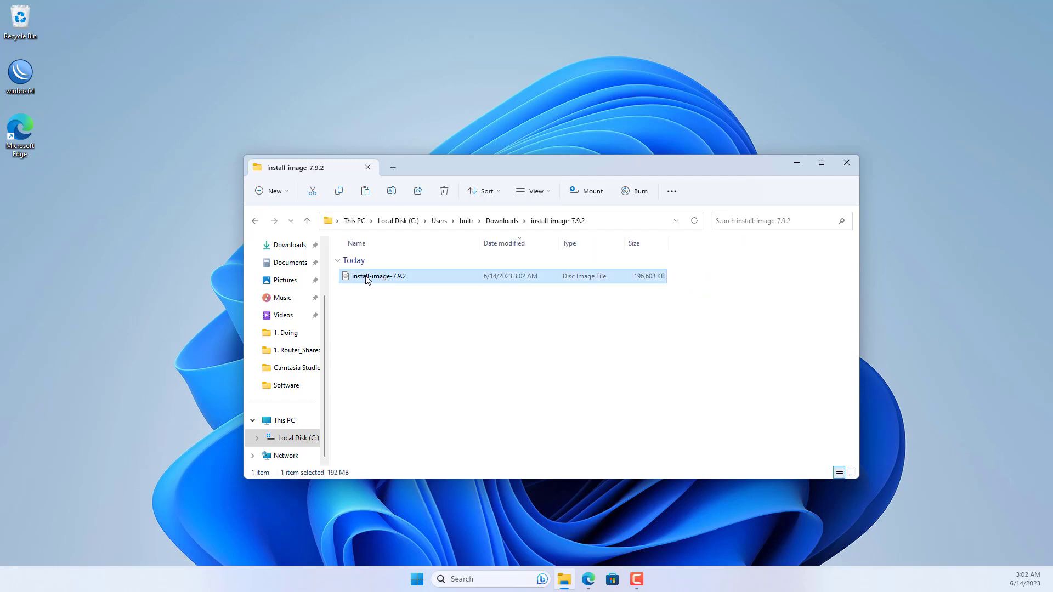
right_click(367, 280)
click(411, 406)
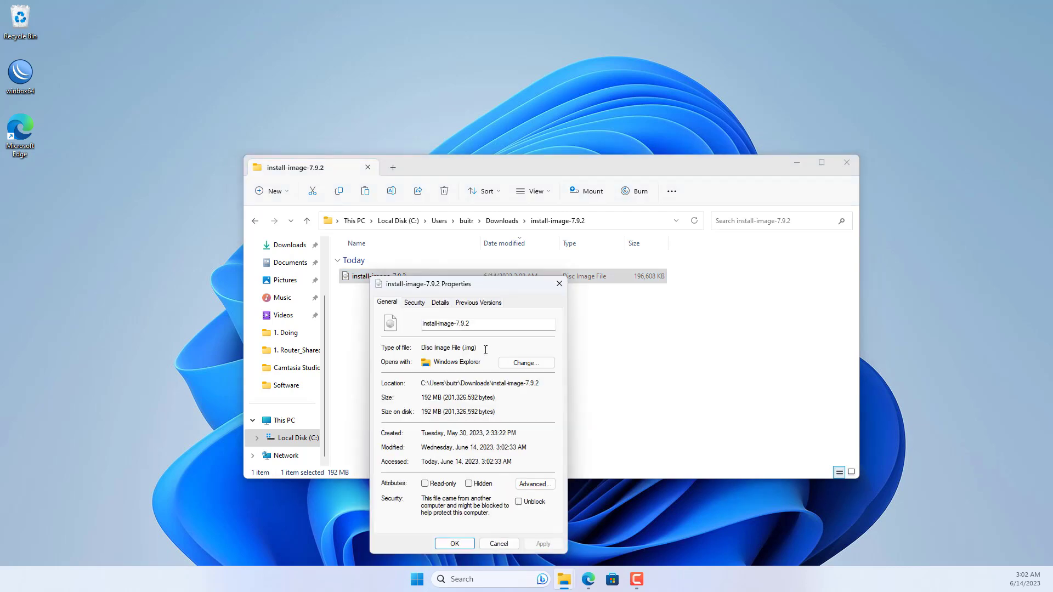
drag(486, 350, 382, 350)
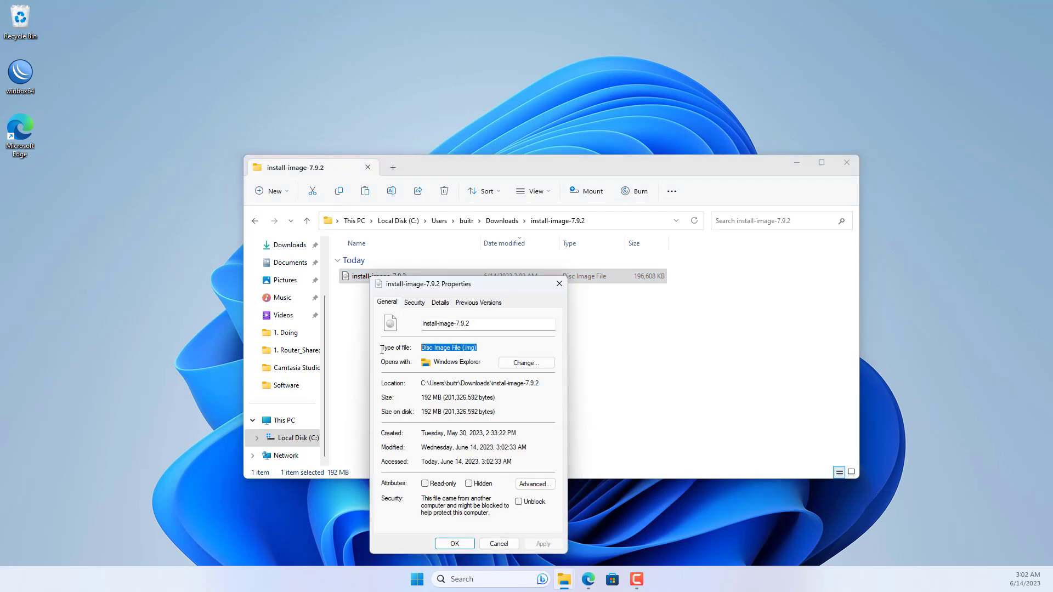
click(559, 284)
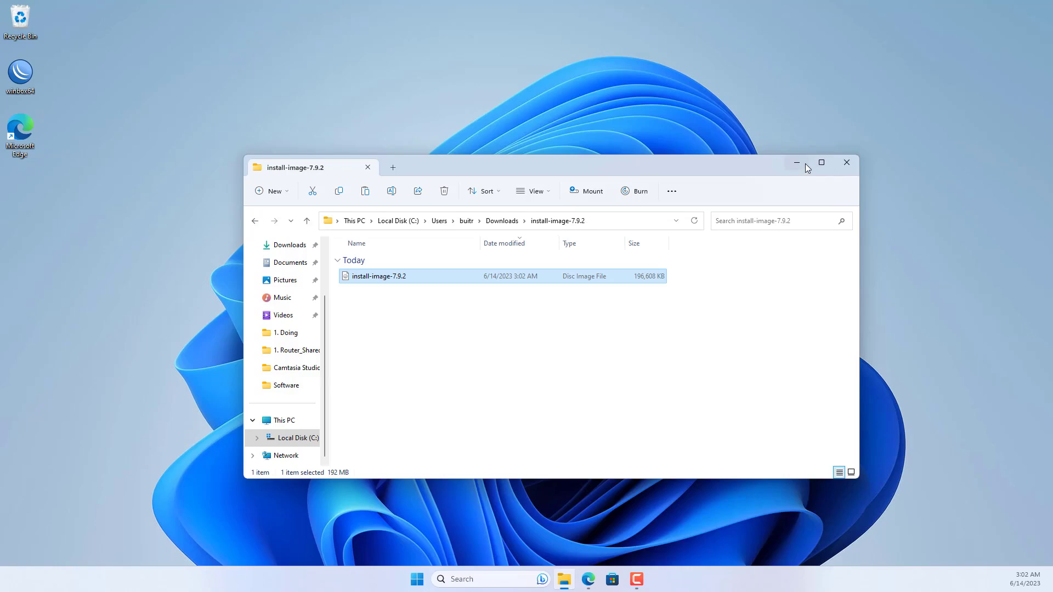
click(855, 164)
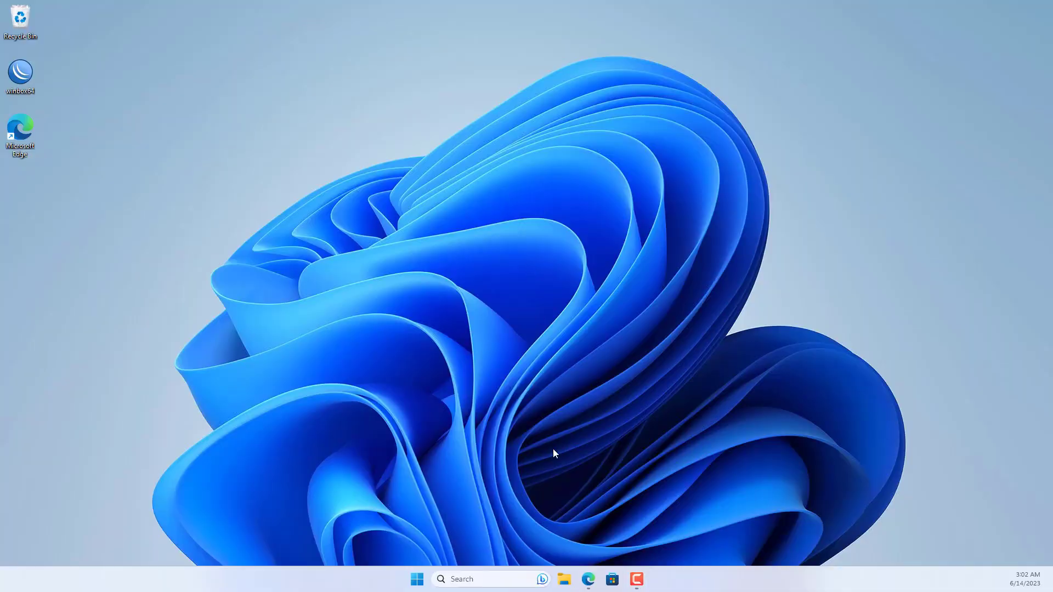
Restore the Edge window from the taskbar, showing the mikrotik.com/download page.
click(591, 571)
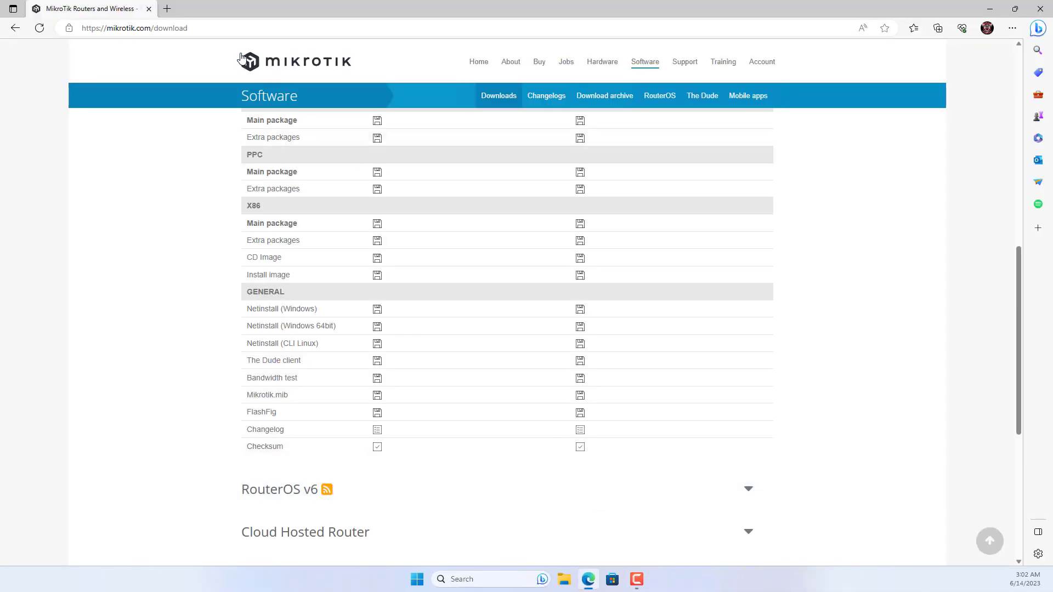
Download rufus-4.1.exe from rufus.ie in a new tab, skip the ad, and reveal the file in Downloads.
click(167, 8)
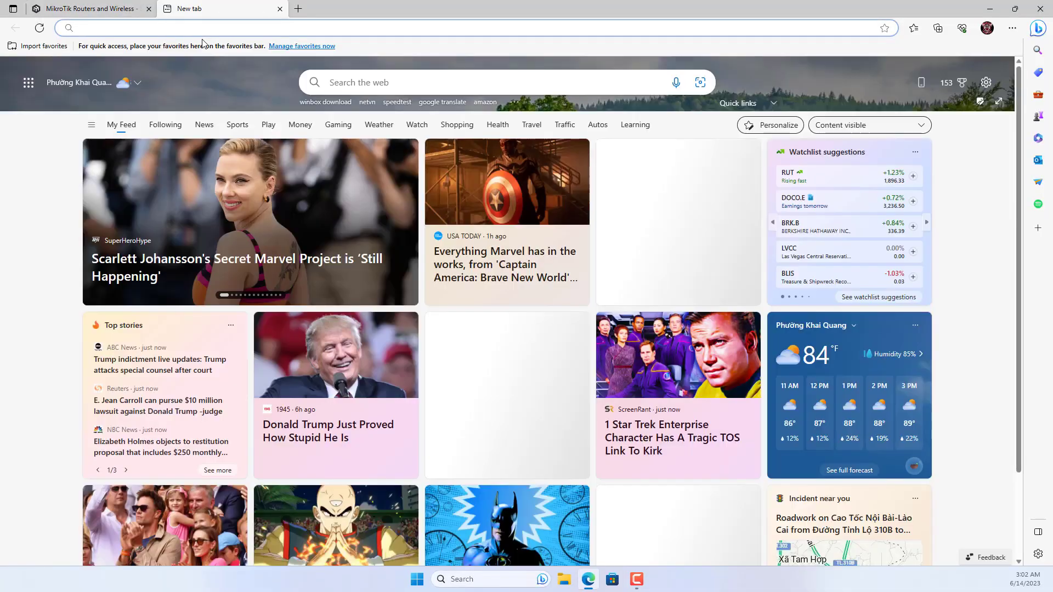
text(ru)
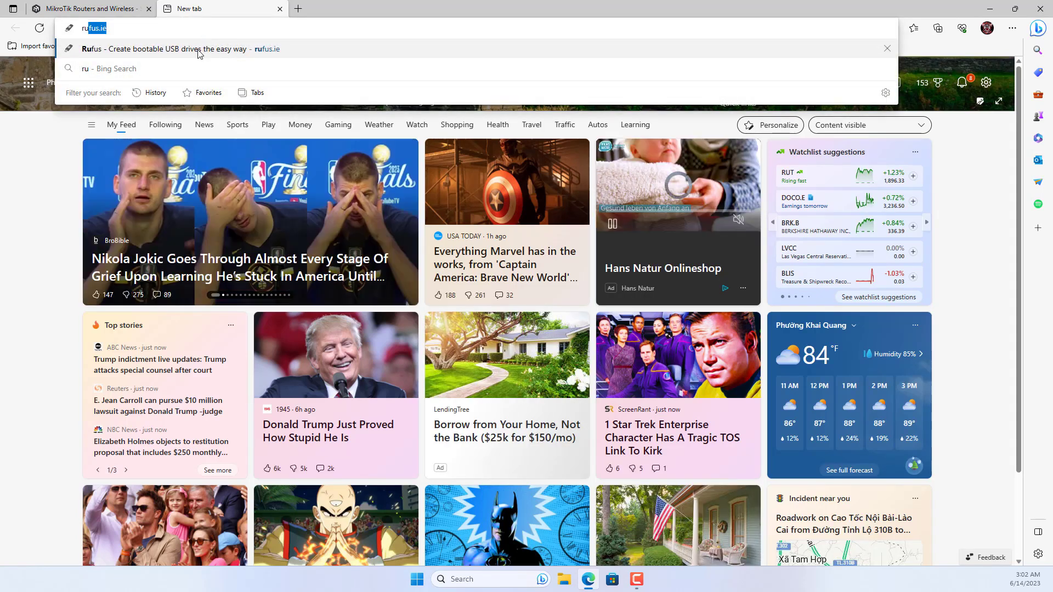
click(198, 54)
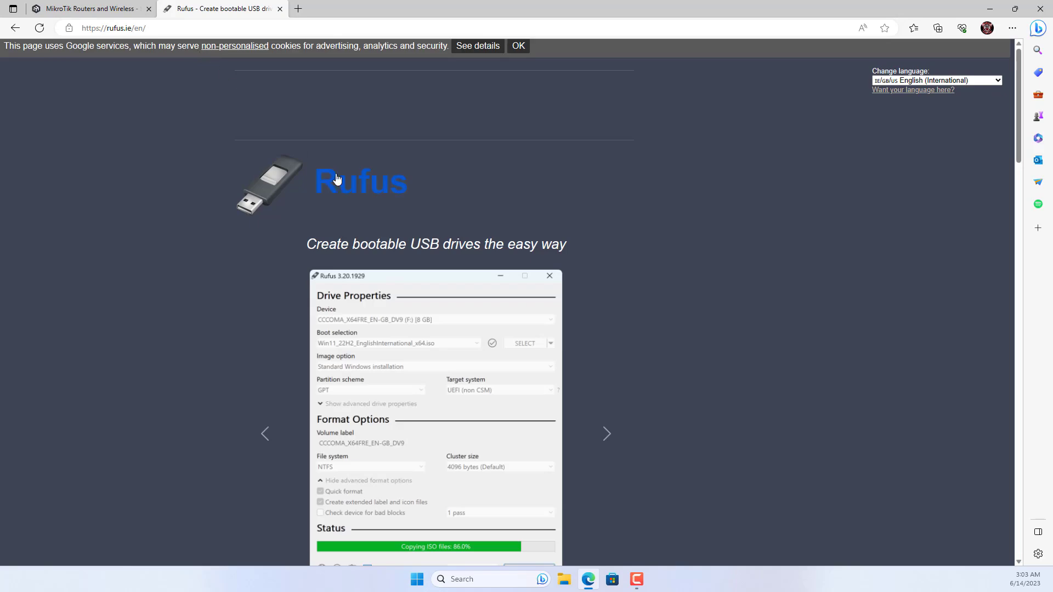
scroll(325, 209, down, 10)
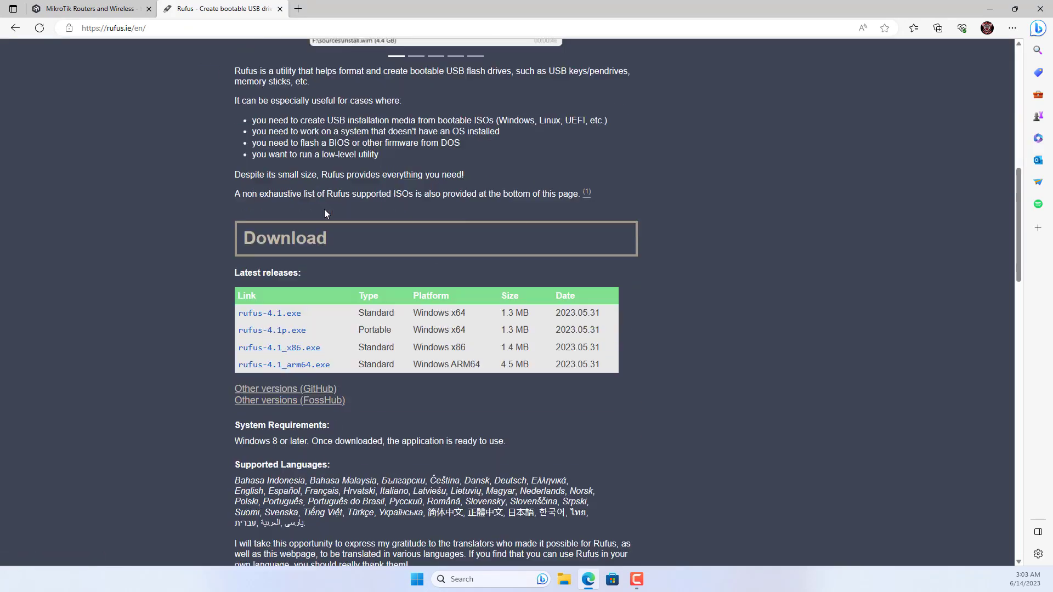
scroll(324, 211, down, 2)
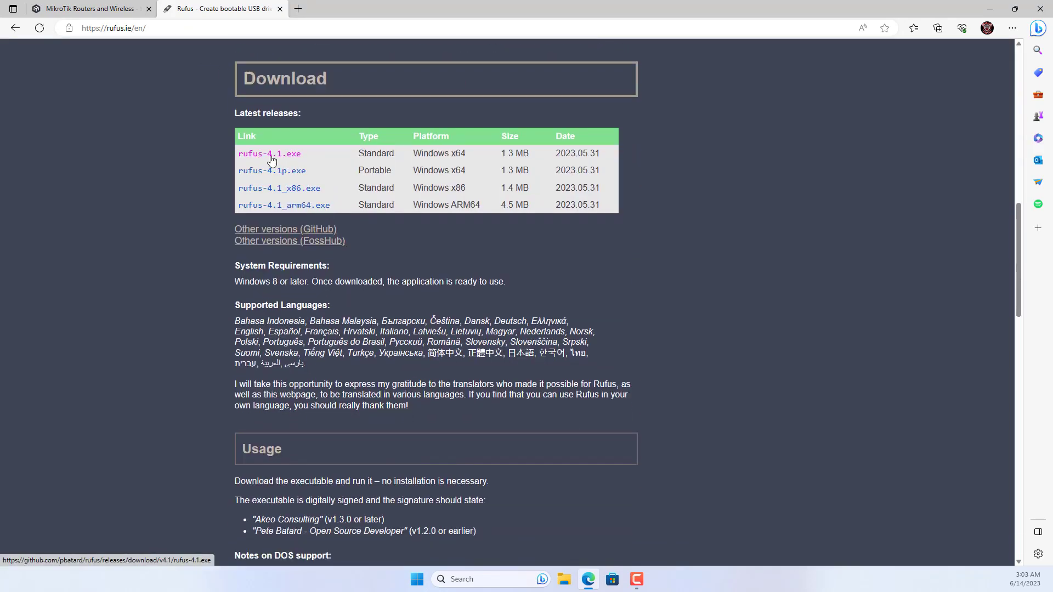
click(271, 157)
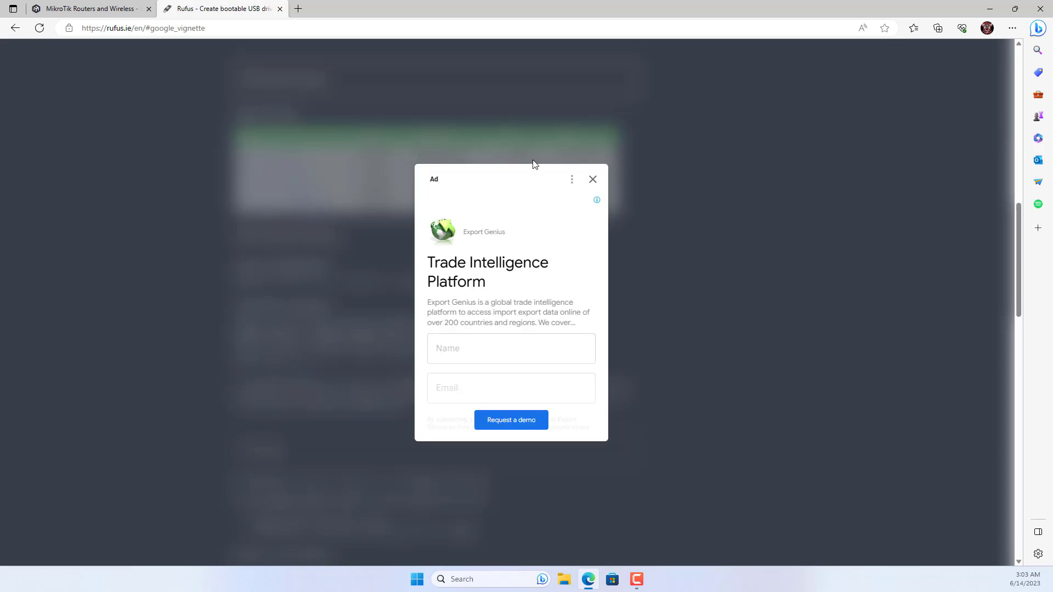
click(593, 181)
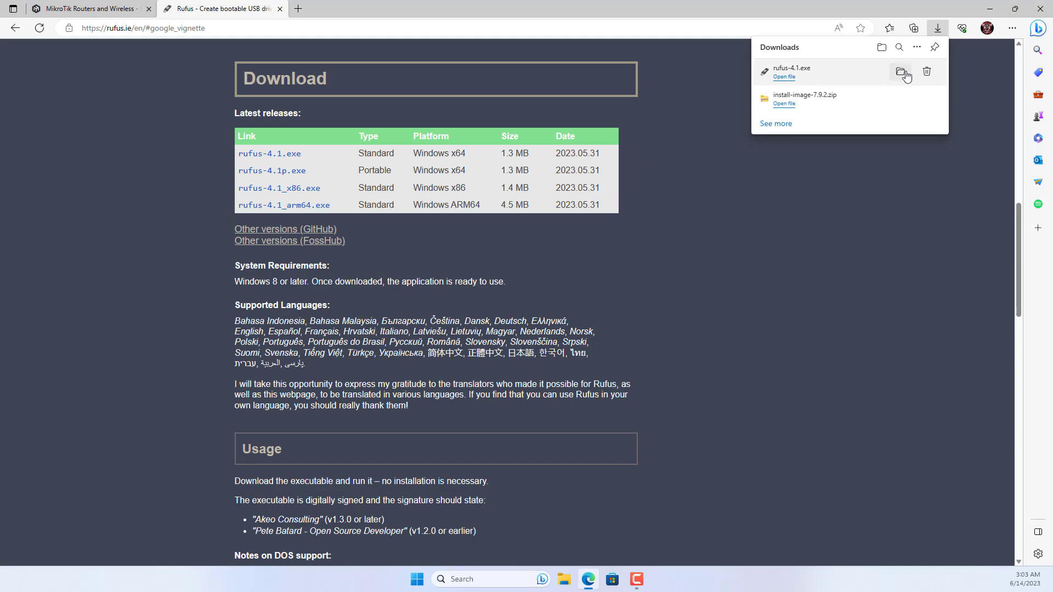
click(904, 73)
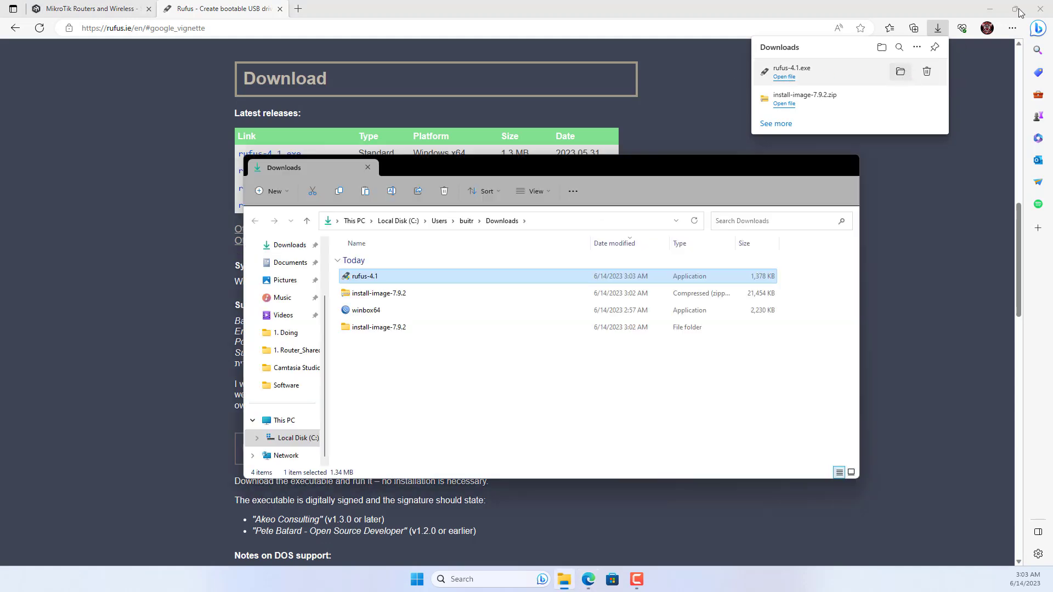
Launch Rufus 4.1 with USB hard drives listed and target the NO_LABEL (Disk 1) 240 GB drive.
click(1035, 13)
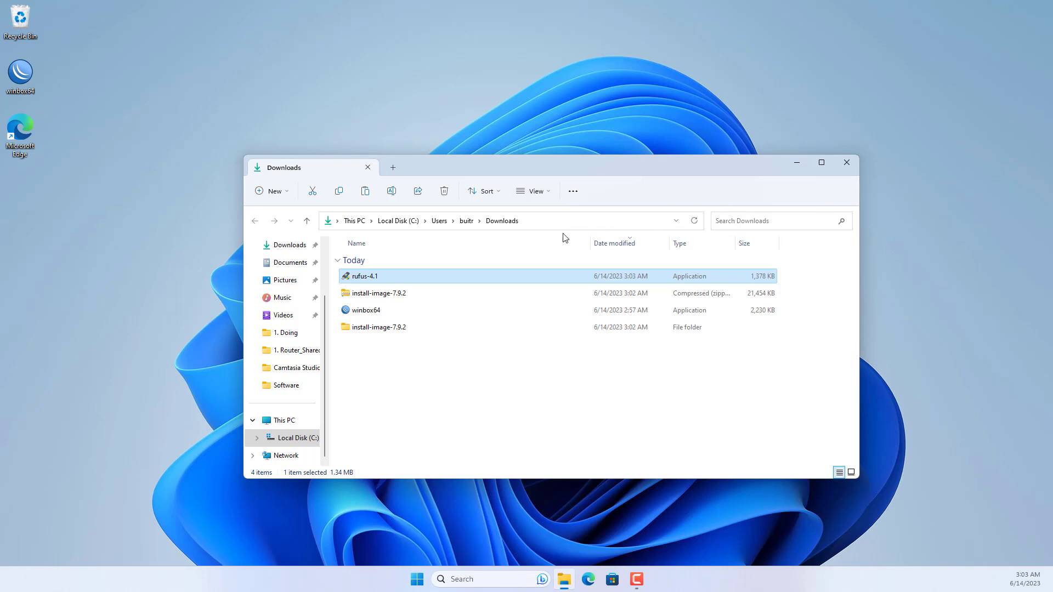
double_click(367, 277)
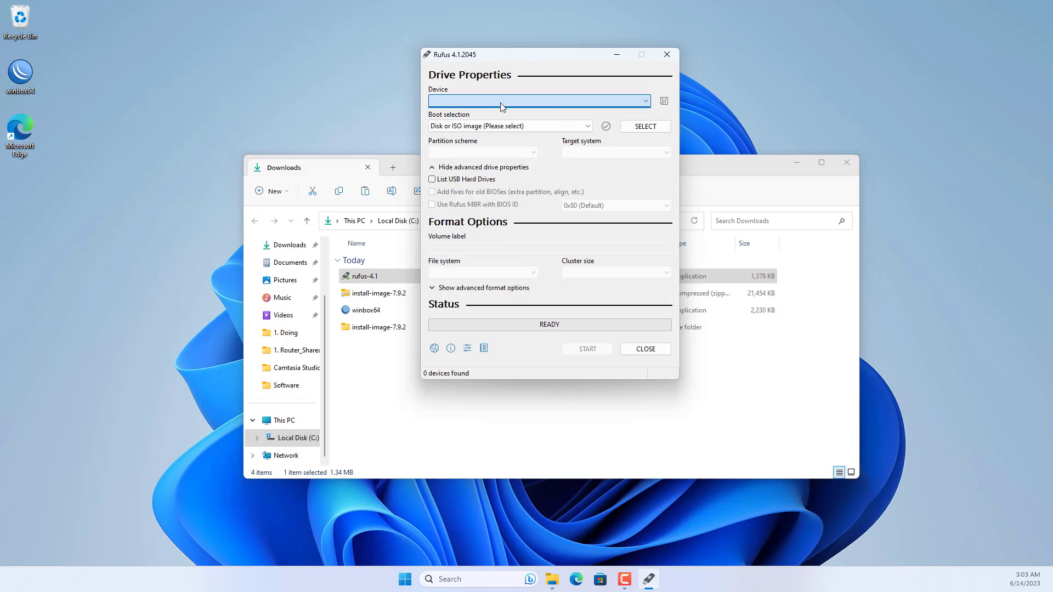
click(433, 180)
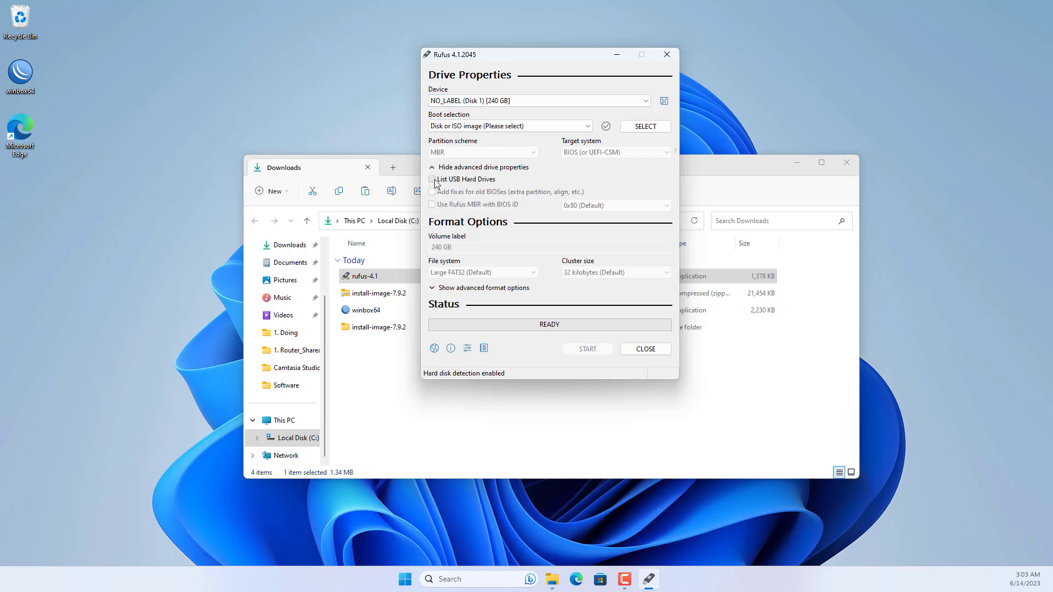
click(508, 101)
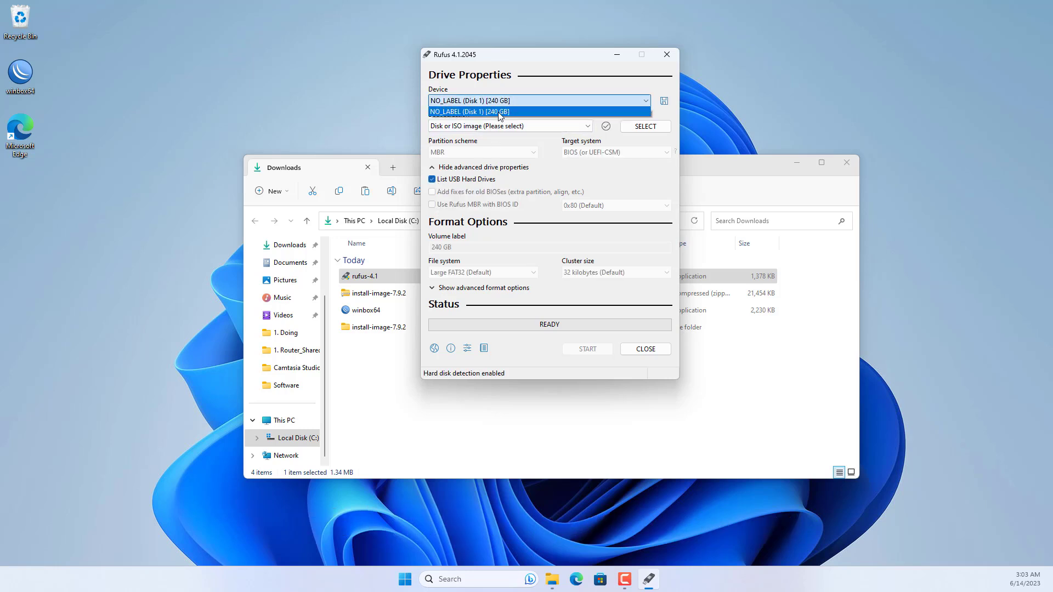
click(499, 113)
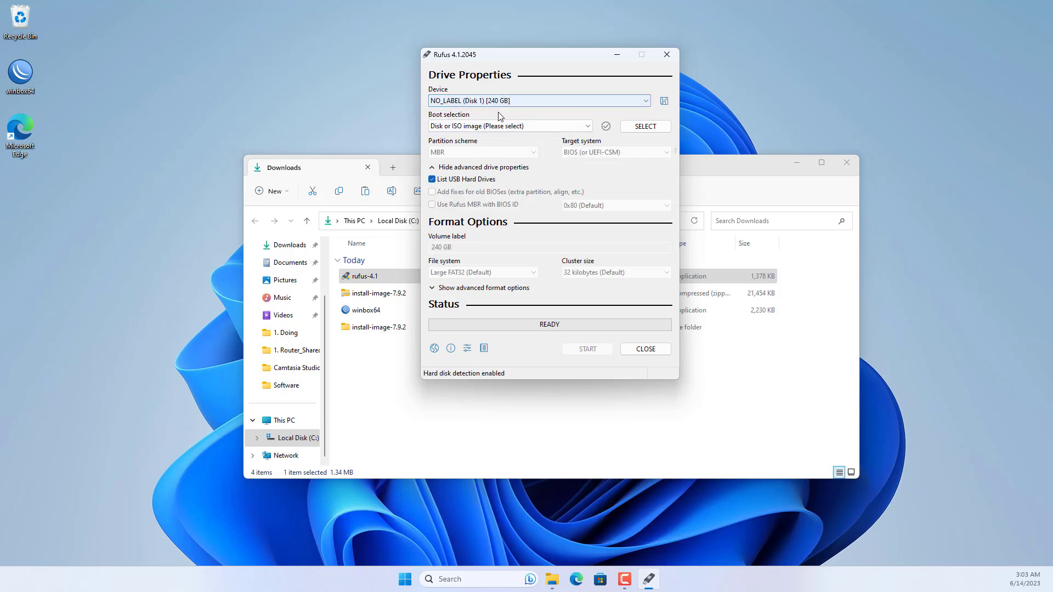
Select install-image-7.9.2.img as the boot image.
click(654, 126)
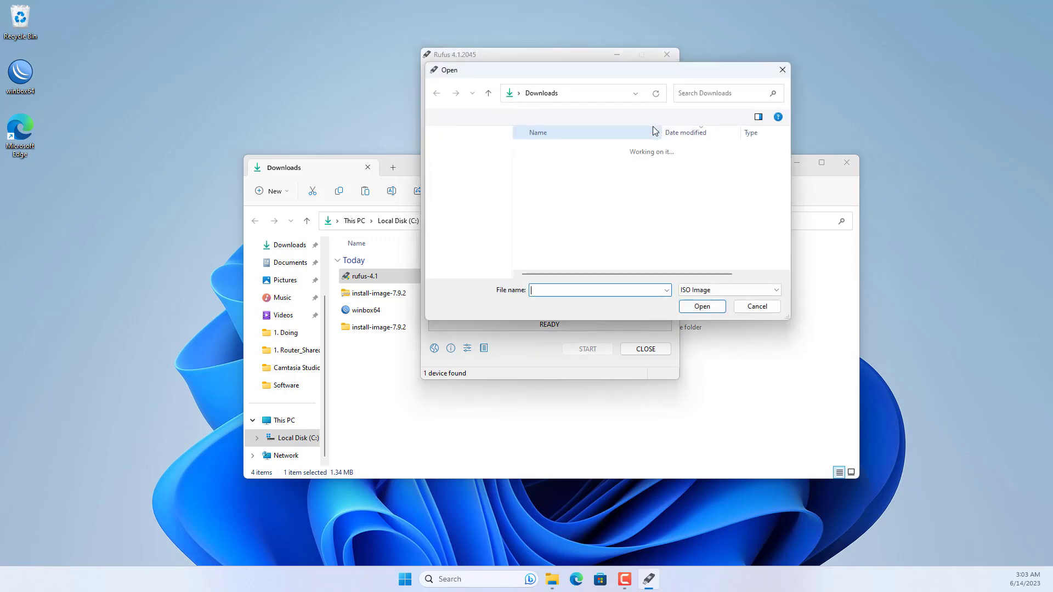
double_click(557, 186)
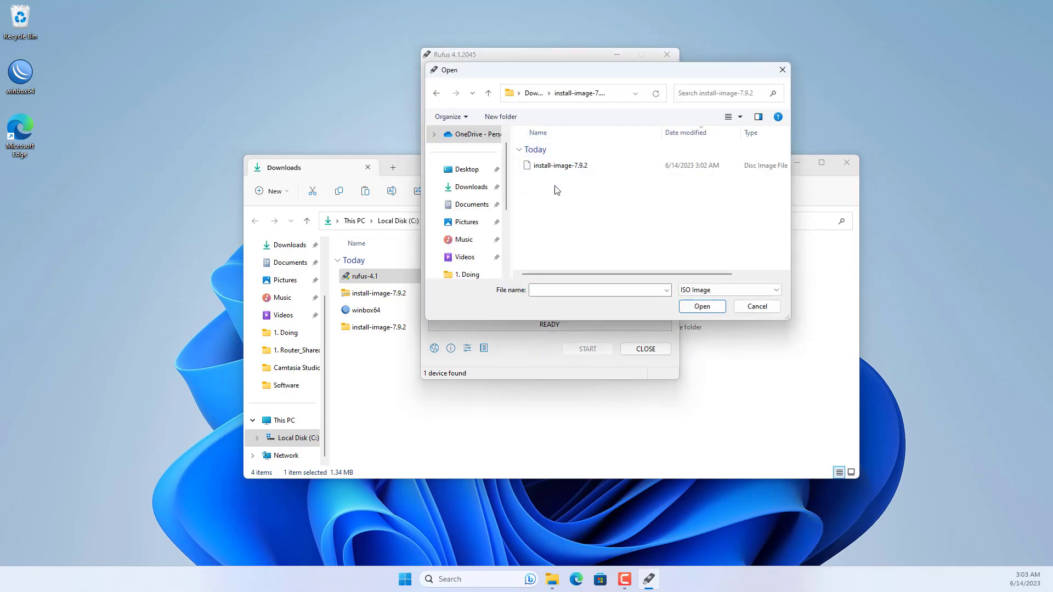
click(555, 167)
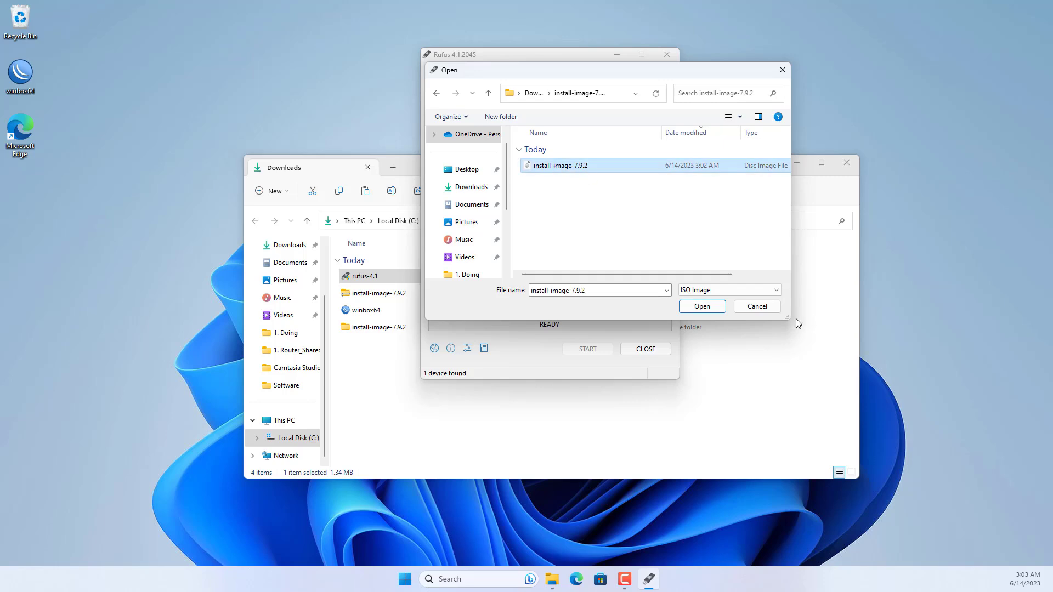
click(713, 307)
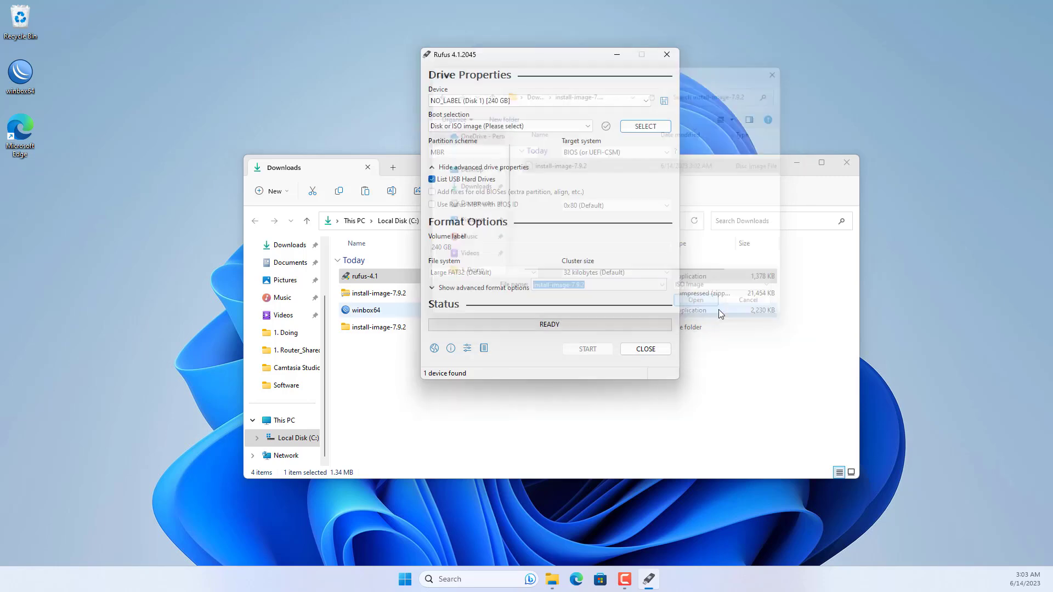
Write the image to the 240 GB disk, accepting the data-erase warning, then close Rufus.
click(851, 172)
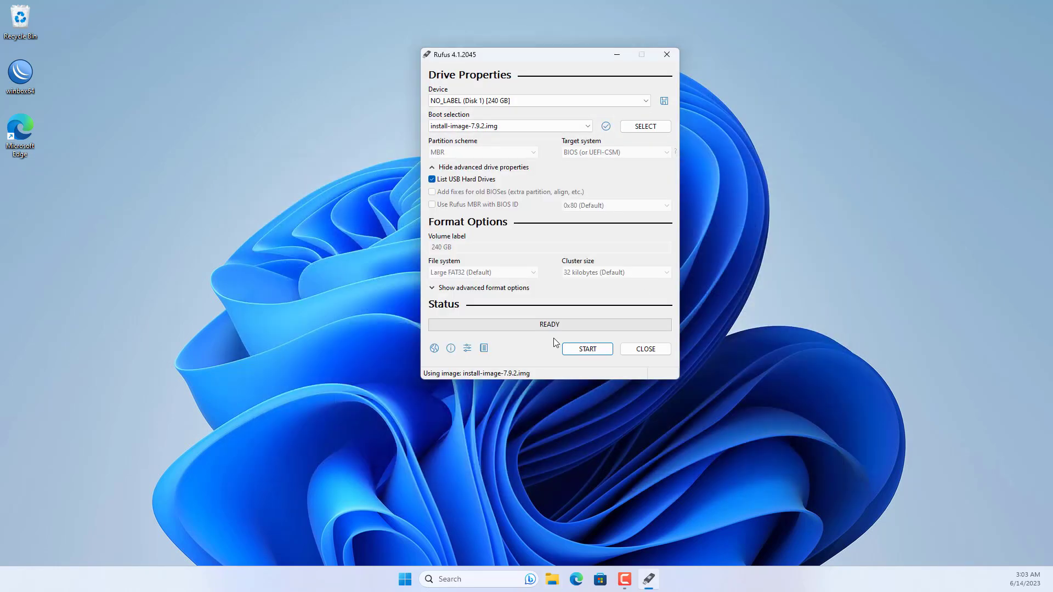
click(585, 350)
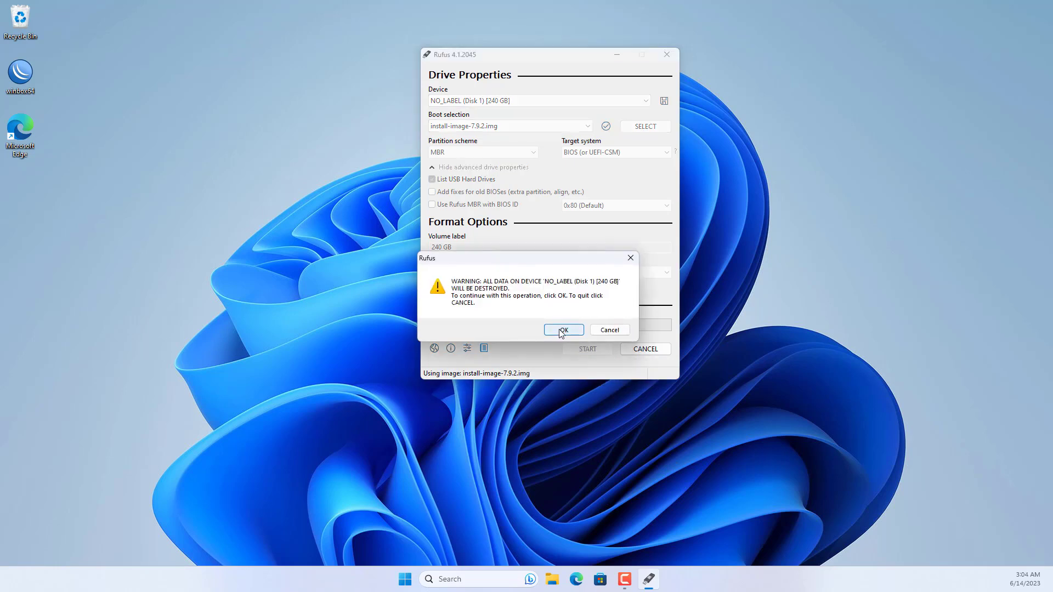
click(561, 331)
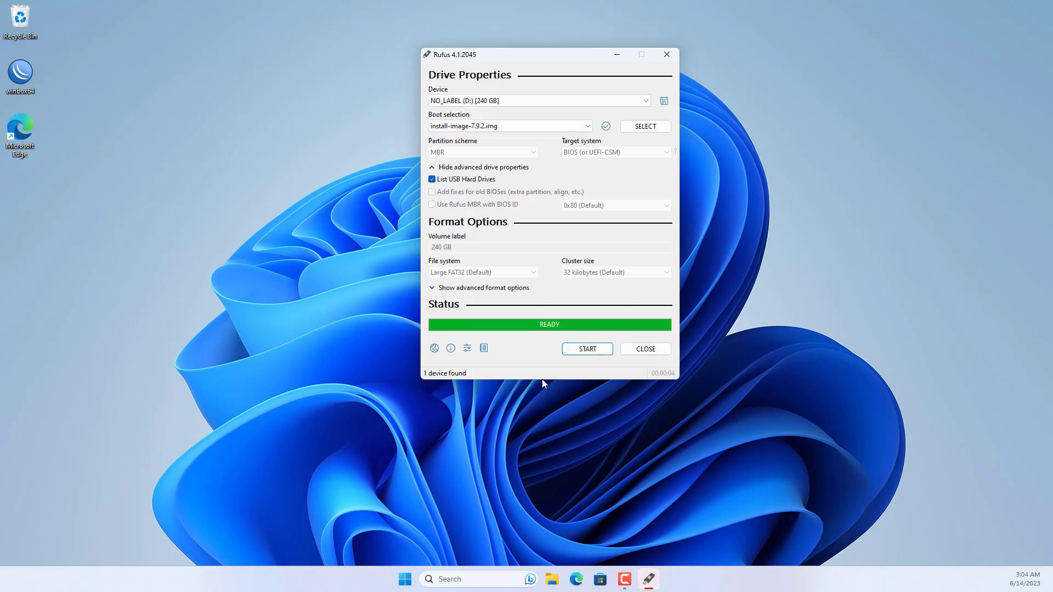
click(645, 350)
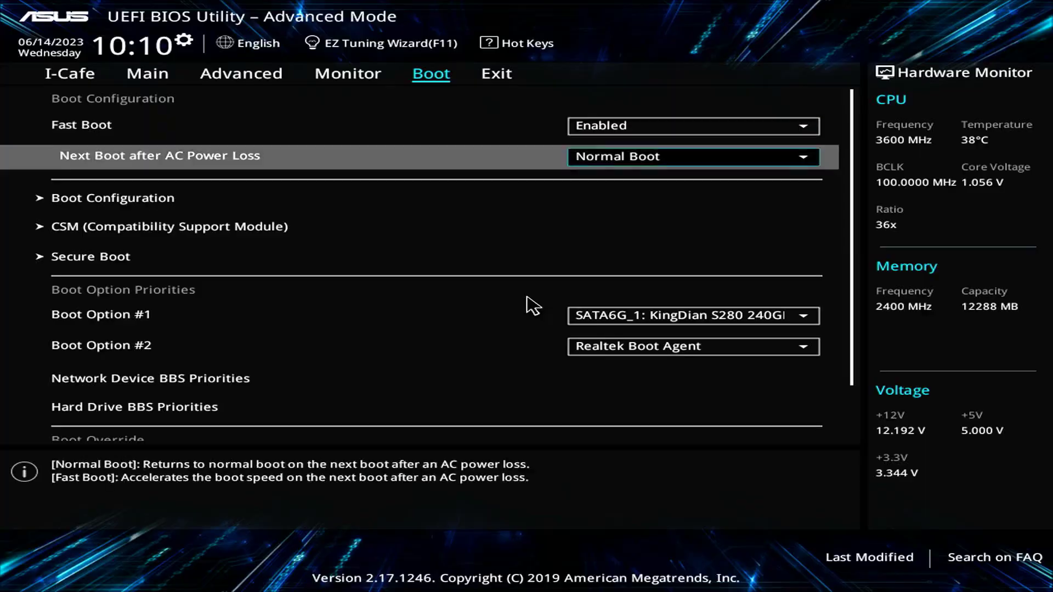
Leave SATA6G_1 KingDian as Boot Option #1, then save with F10 and reset.
key(Down)
key(Down)
key(Down)
key(Down)
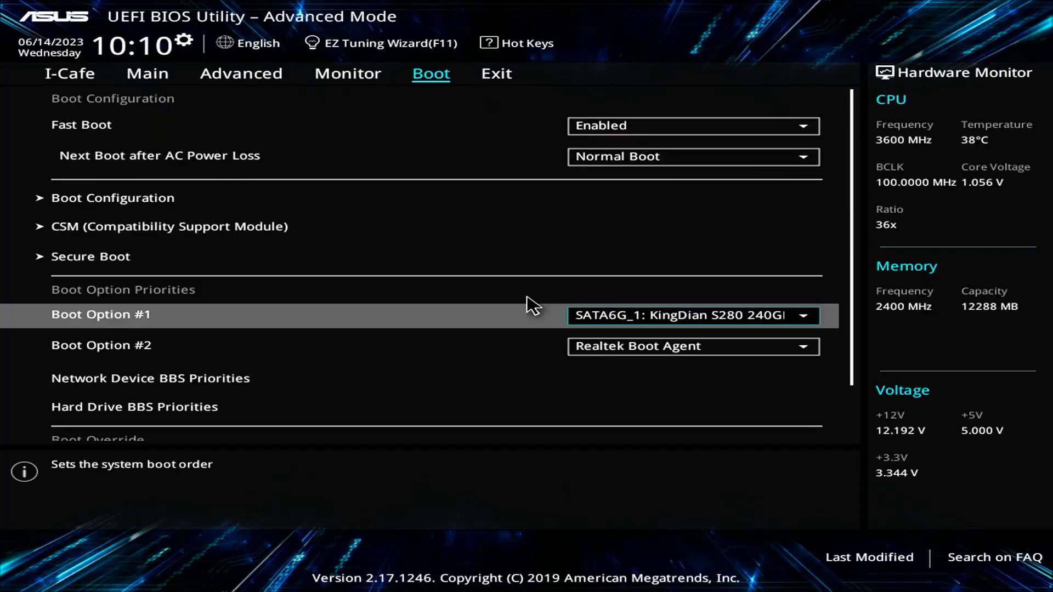
key(Return)
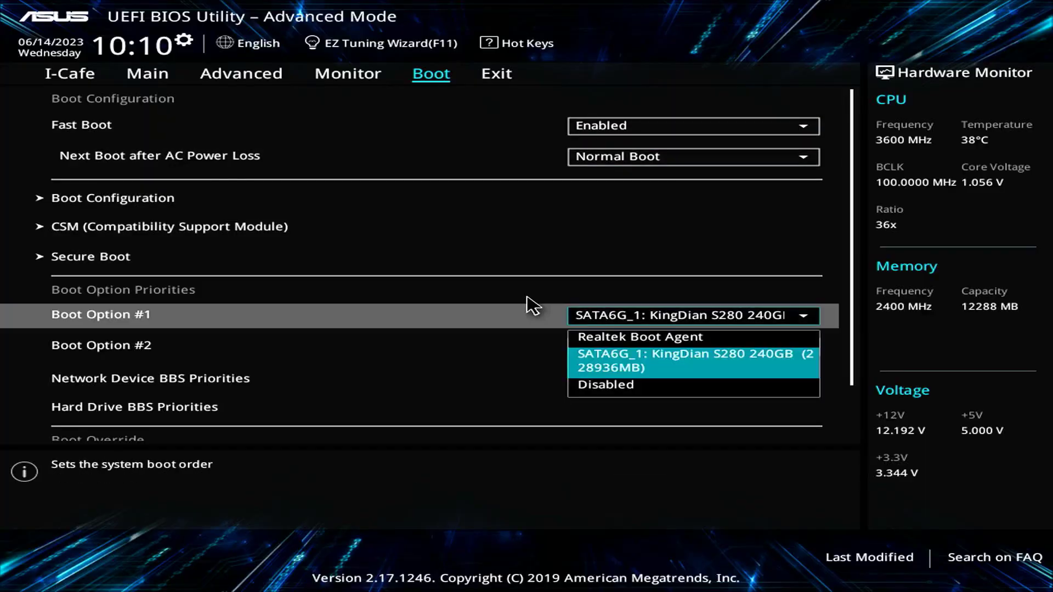
key(Escape)
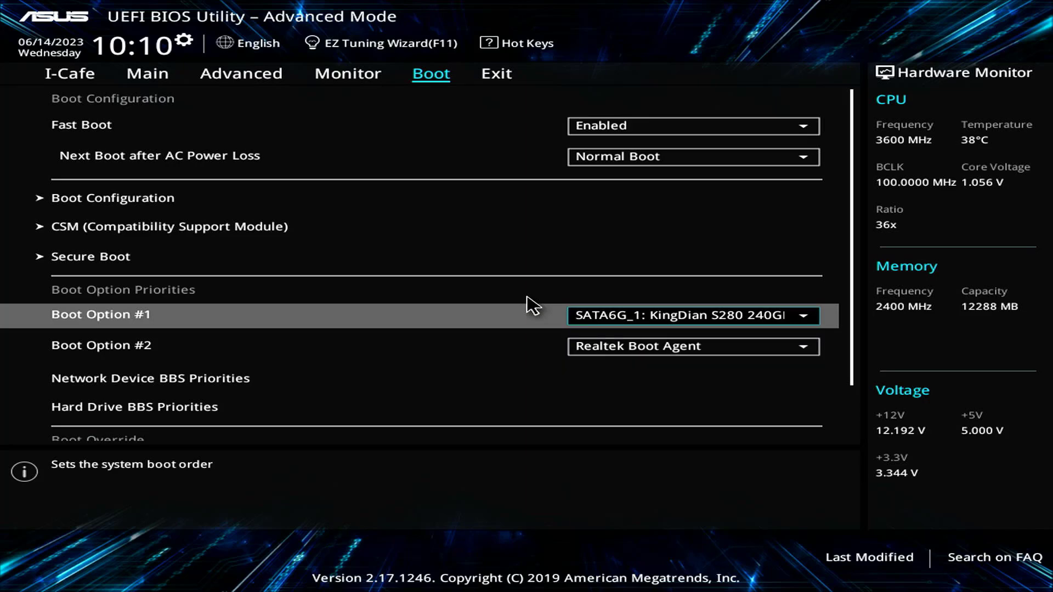
key(F10)
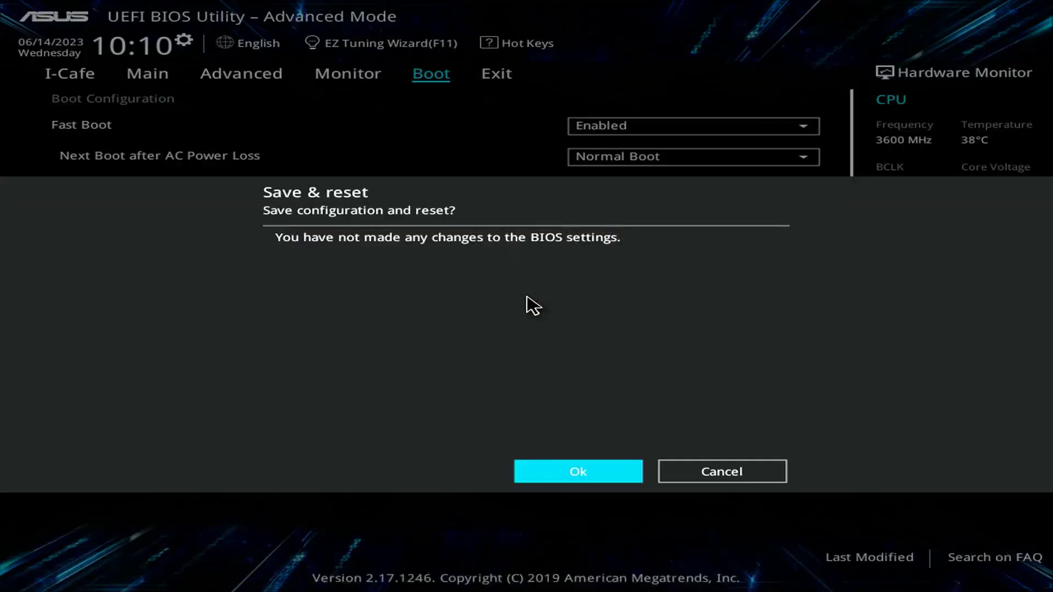
key(Return)
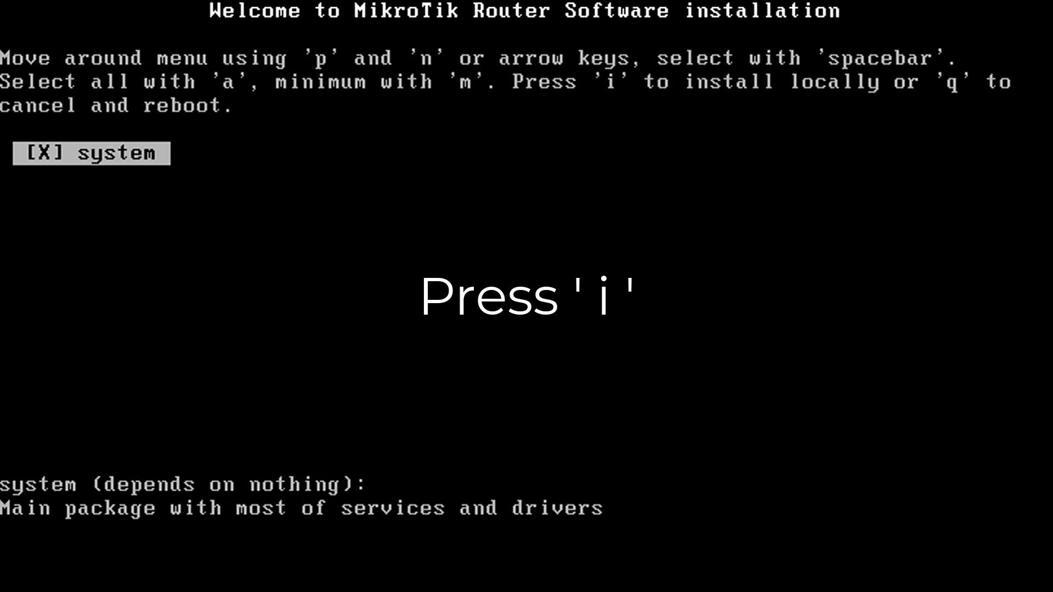
Install RouterOS 7.9.2 to the local disk and dismiss the no-software-key welcome message.
key(i)
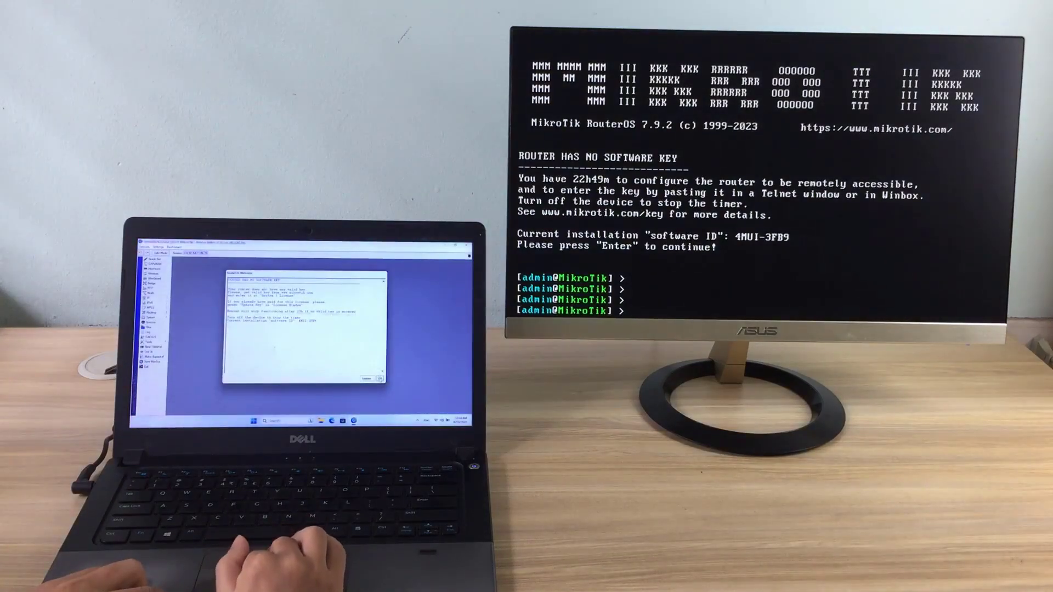
click(380, 377)
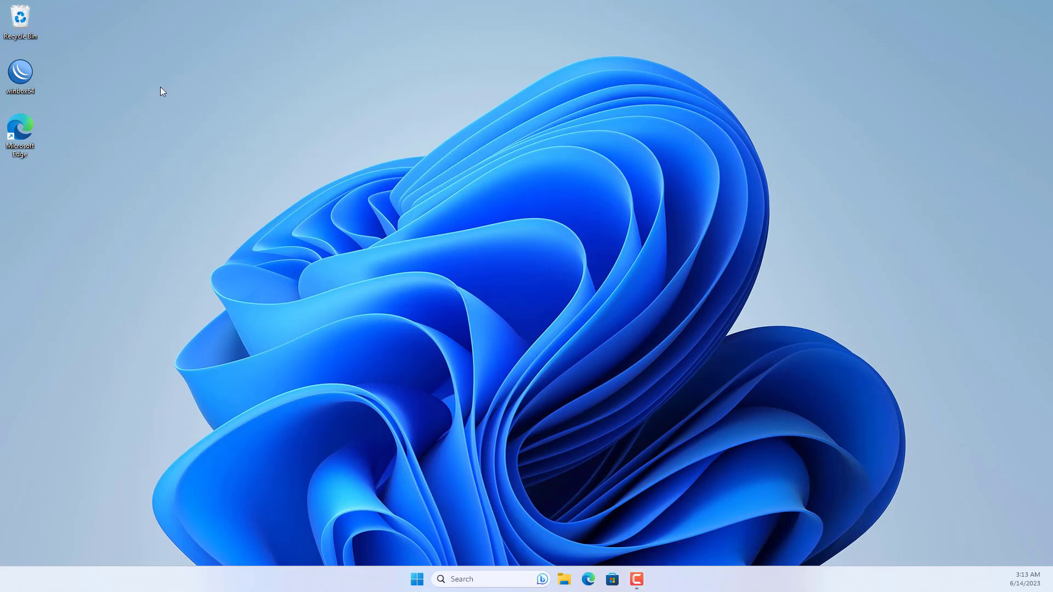
Launch WinBox, allow it through the firewall on private networks, and log in to the discovered router.
double_click(22, 72)
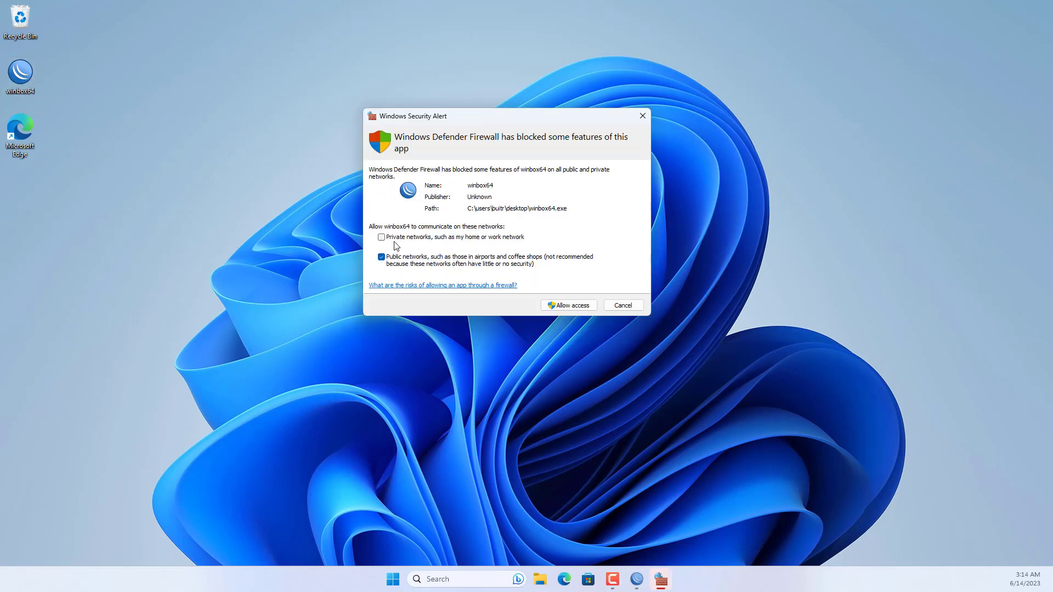
click(422, 242)
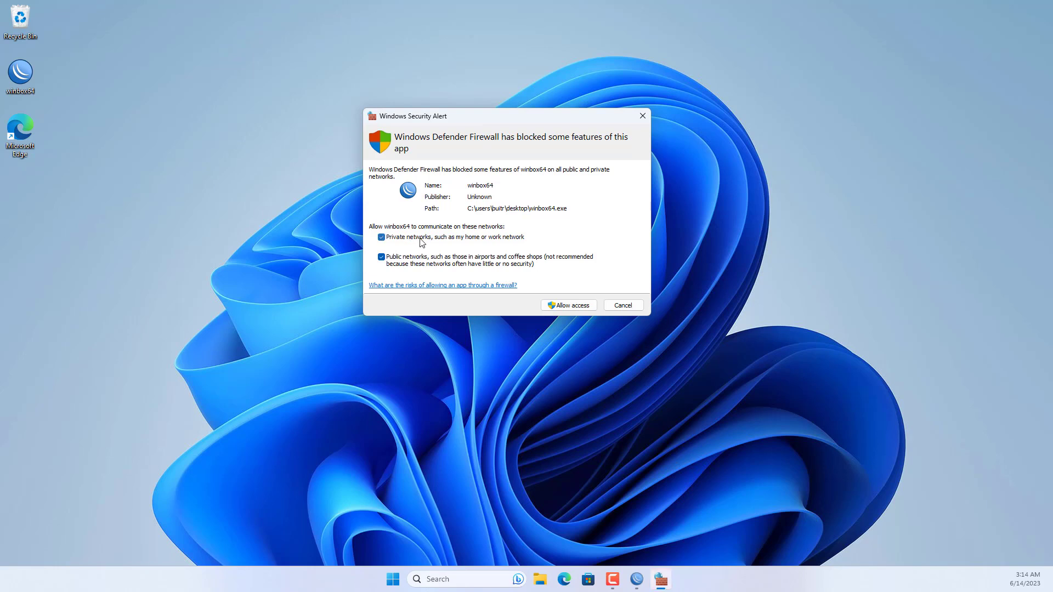
click(568, 308)
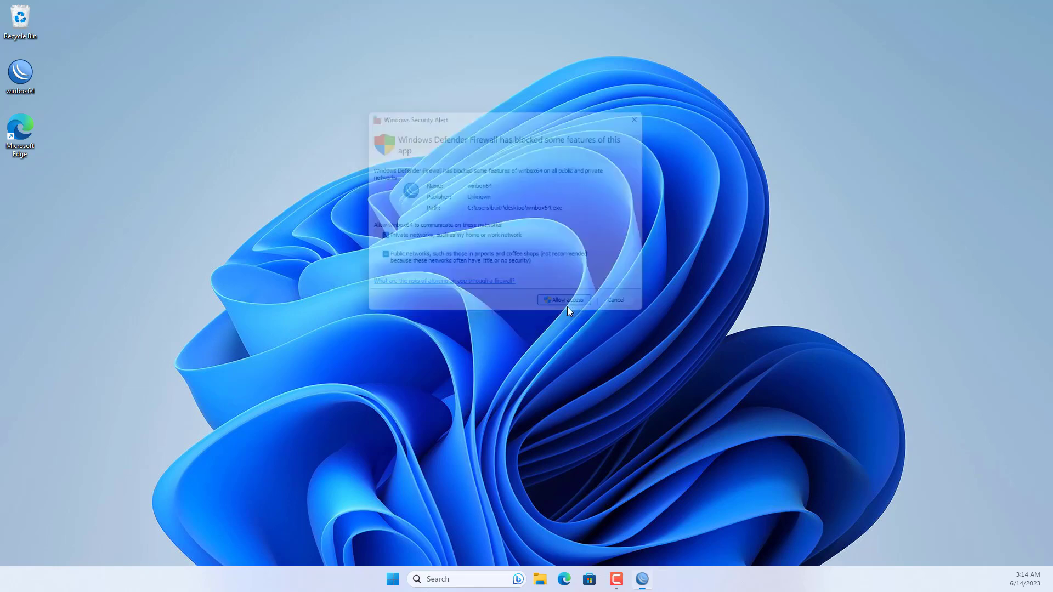
click(386, 223)
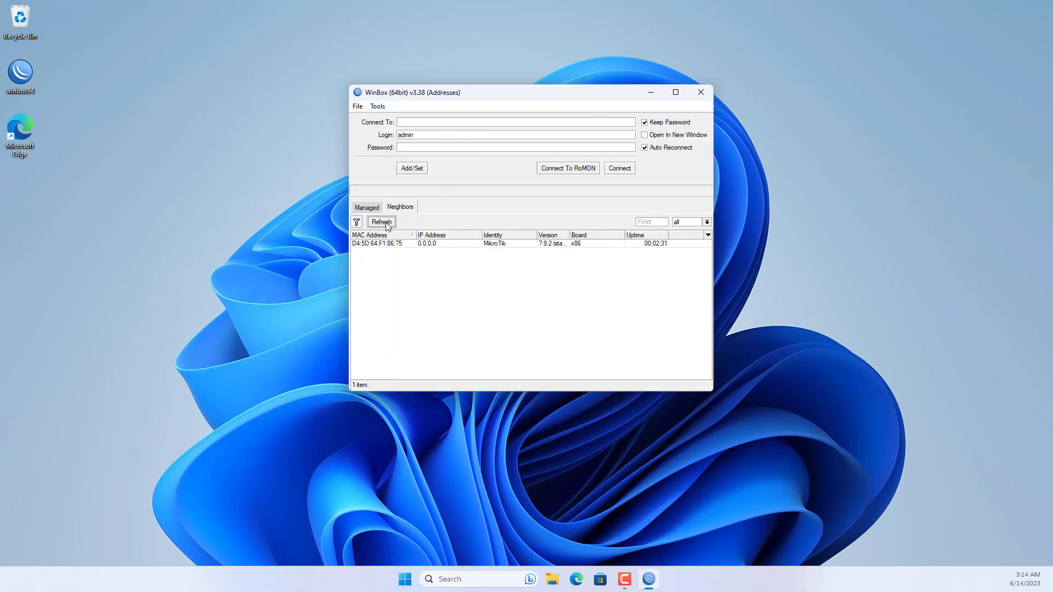
click(388, 225)
click(388, 224)
click(404, 244)
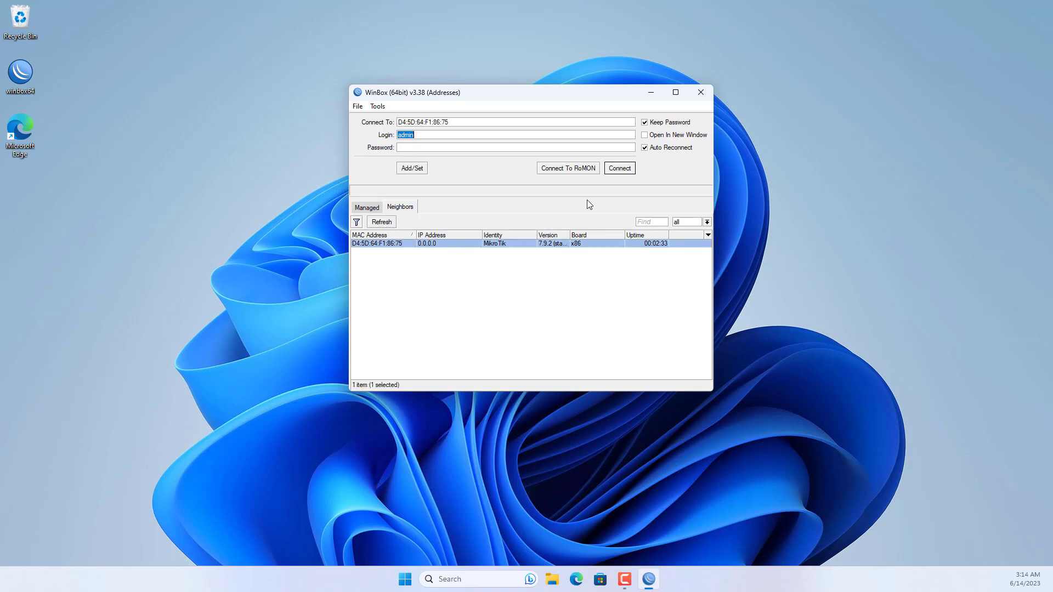
click(620, 169)
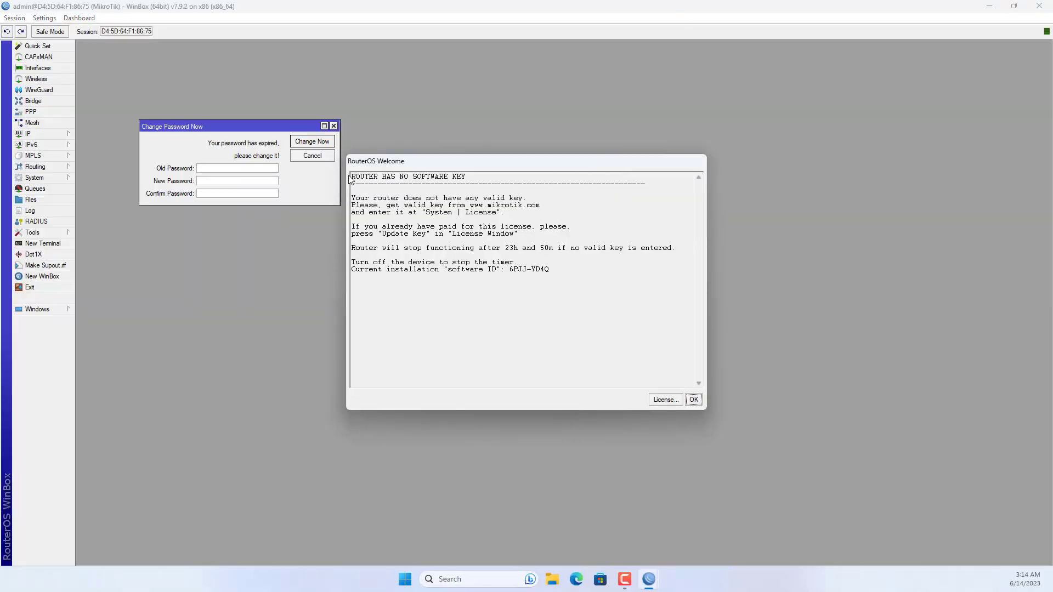
Dismiss the welcome message, confirm the new admin password, and open Quick Set.
click(694, 401)
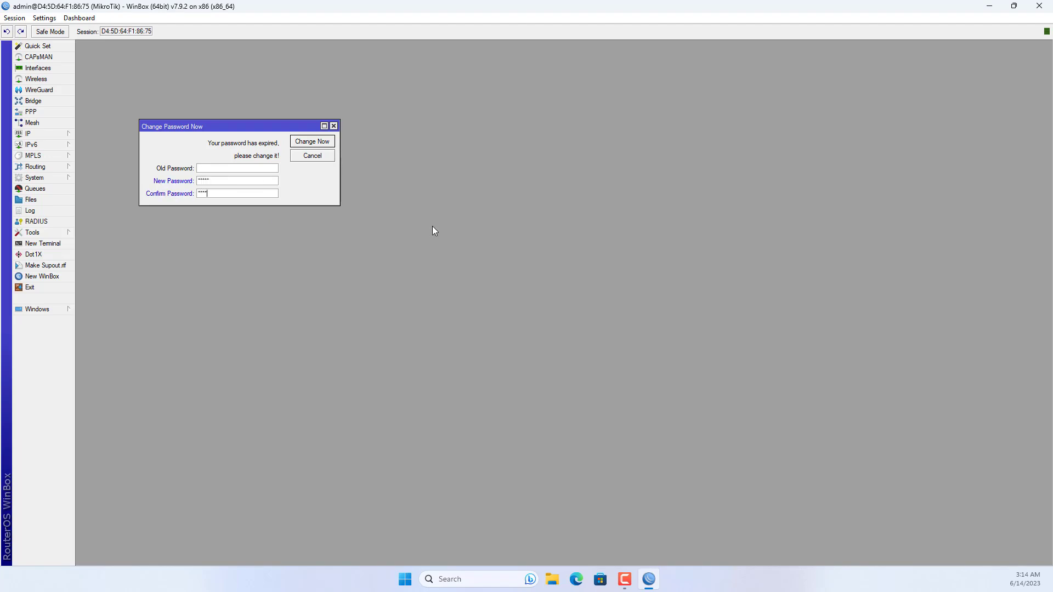
click(317, 143)
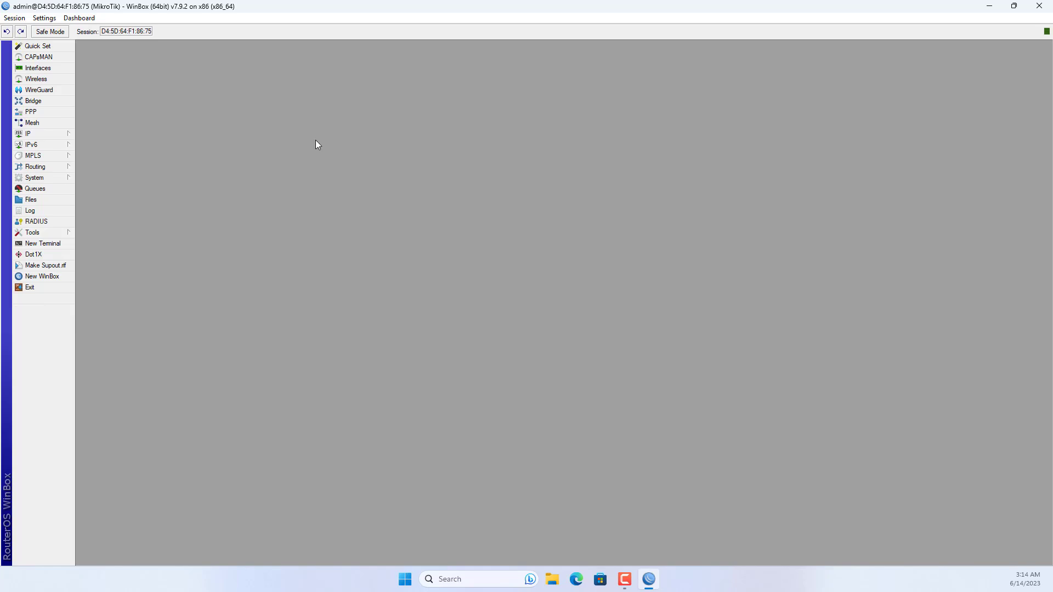
click(38, 48)
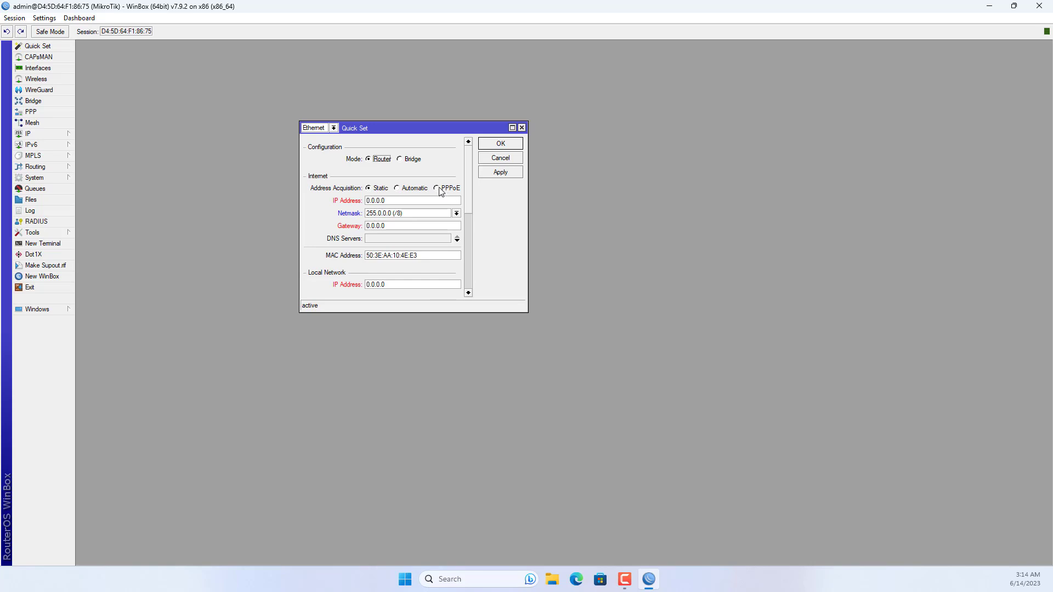
Set the internet connection to PPPoE and enter the PPPoE user name and password.
click(513, 128)
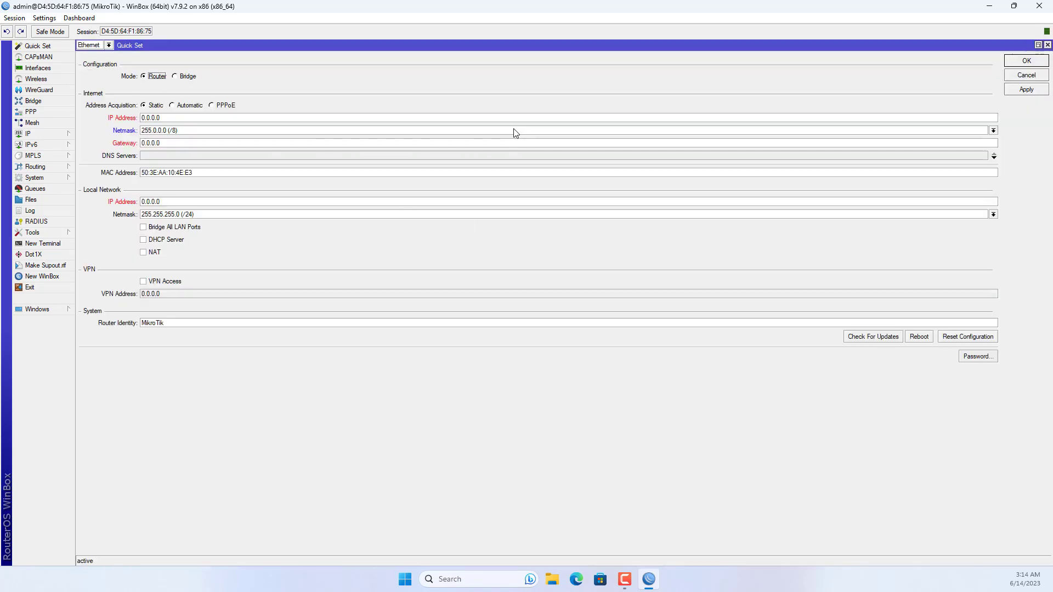
click(212, 106)
click(209, 117)
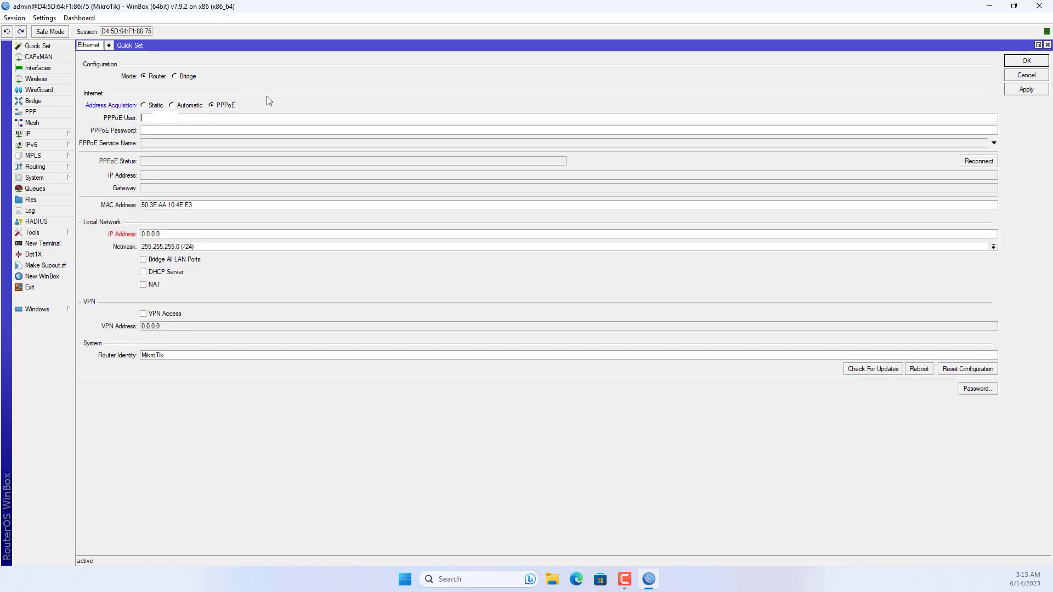
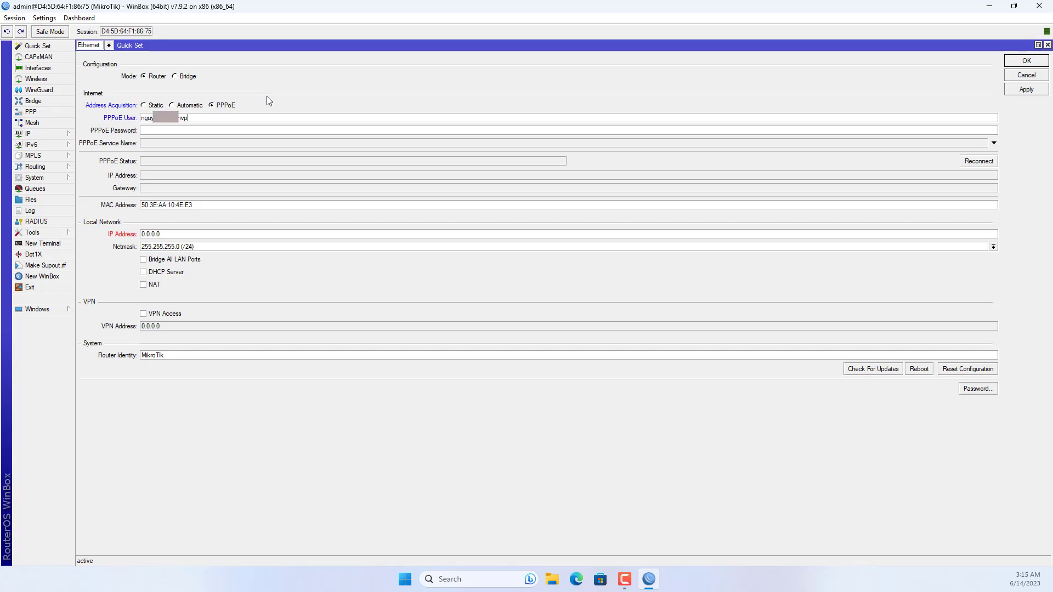
click(254, 130)
text(***)
Set the local IP to 192.168.88.1, enable NAT, and apply the Quick Set changes.
drag(160, 235, 140, 235)
text(192.168.88.1)
click(153, 289)
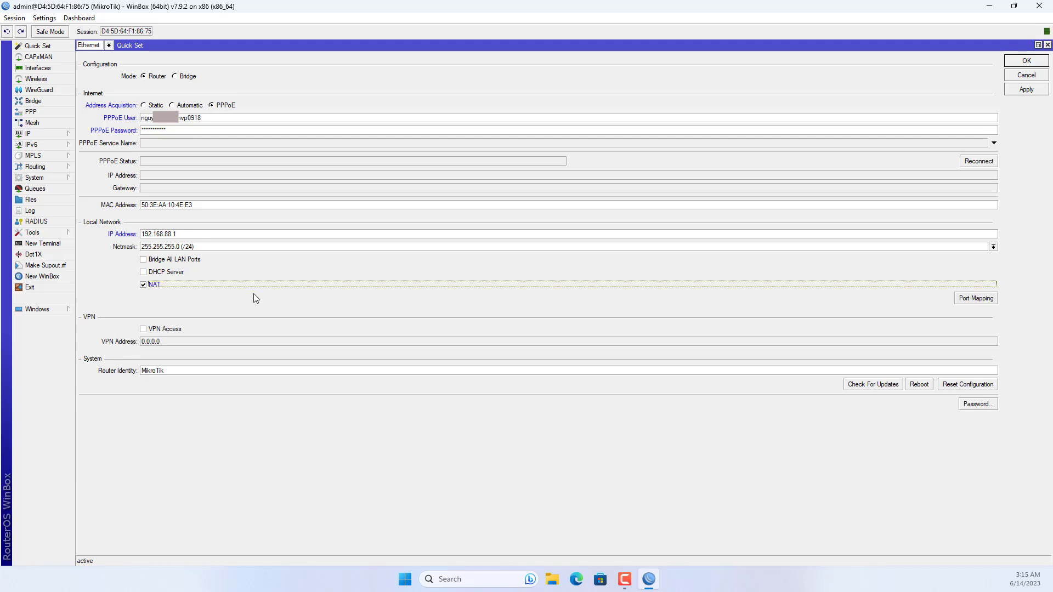
click(1035, 93)
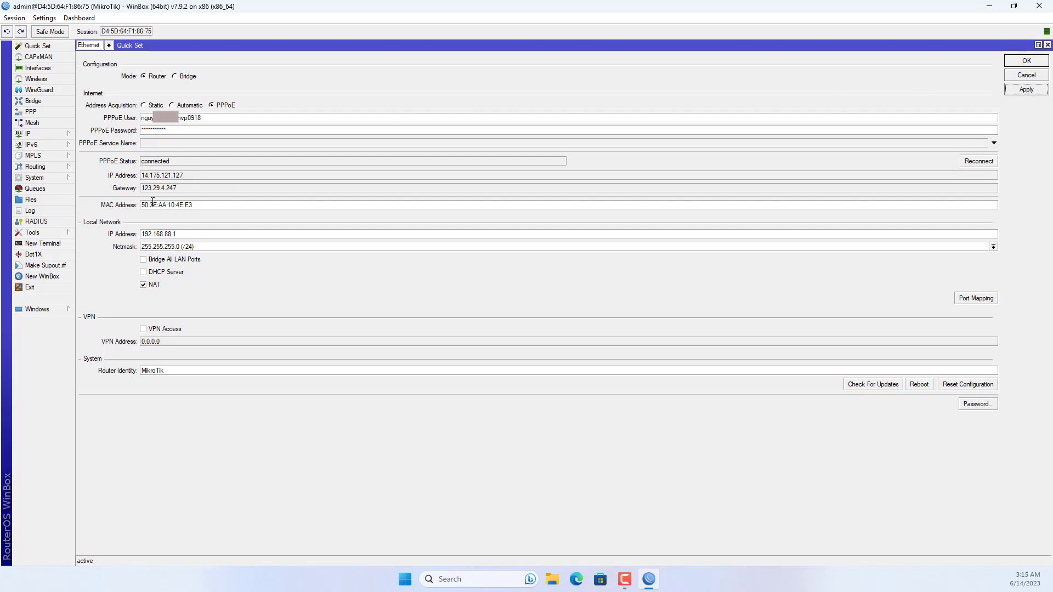
click(1041, 65)
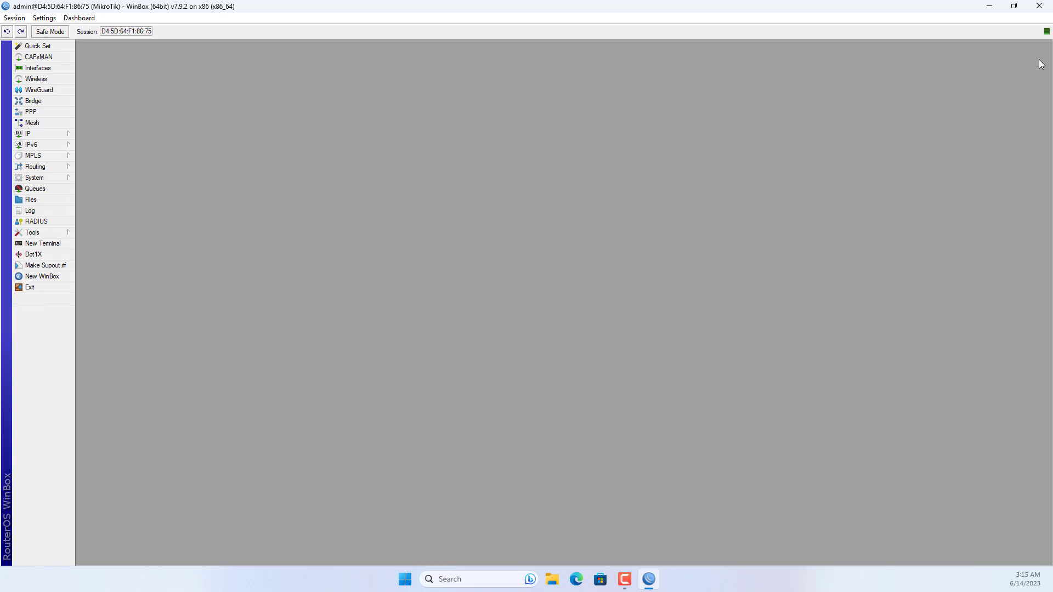
Start the DHCP Setup wizard and choose ether2 as the DHCP server interface.
click(57, 133)
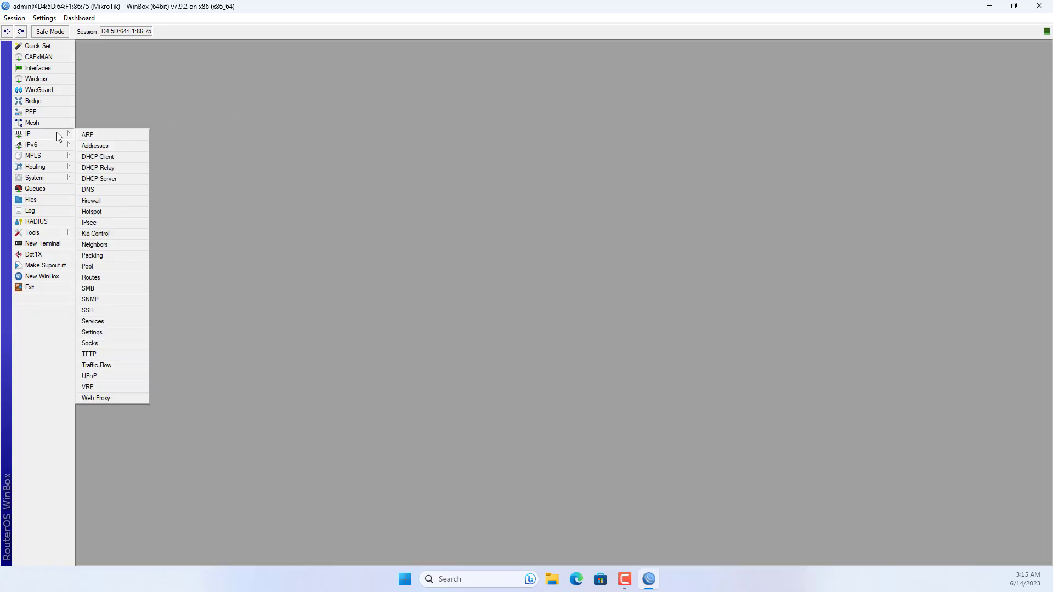
click(112, 179)
click(323, 149)
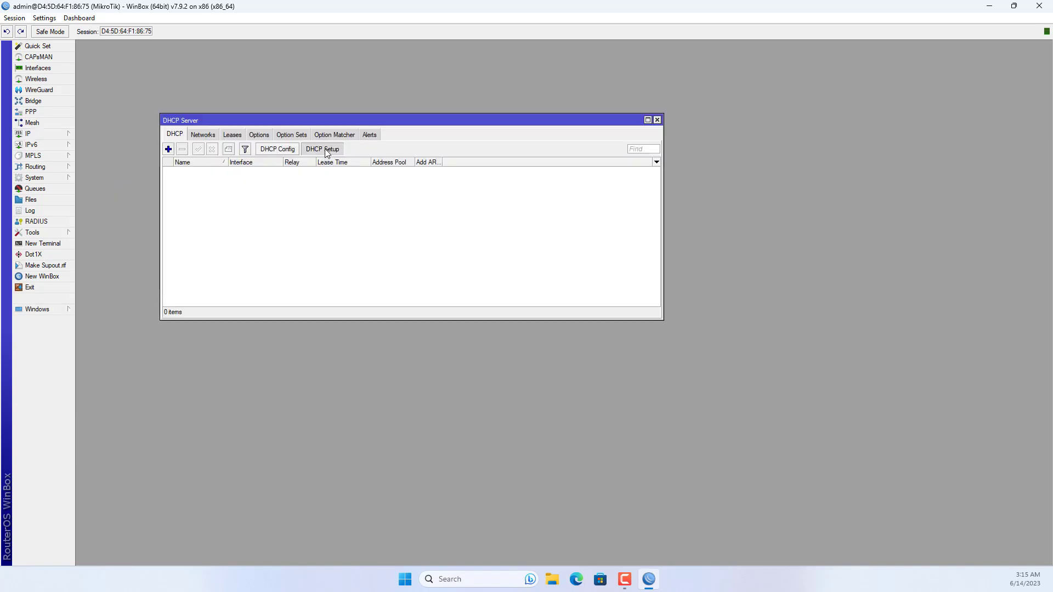
click(442, 218)
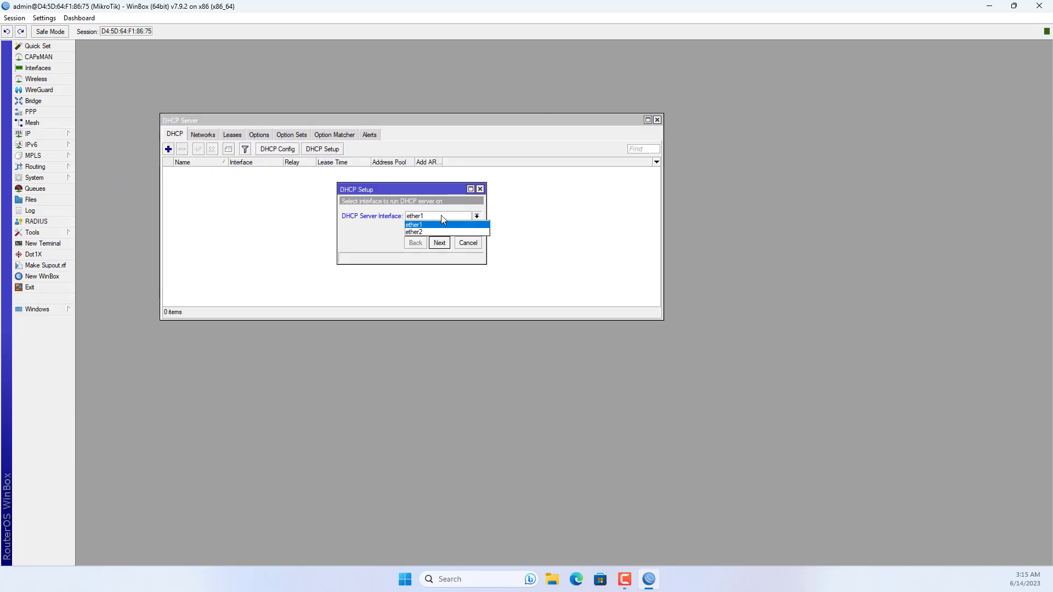
click(439, 233)
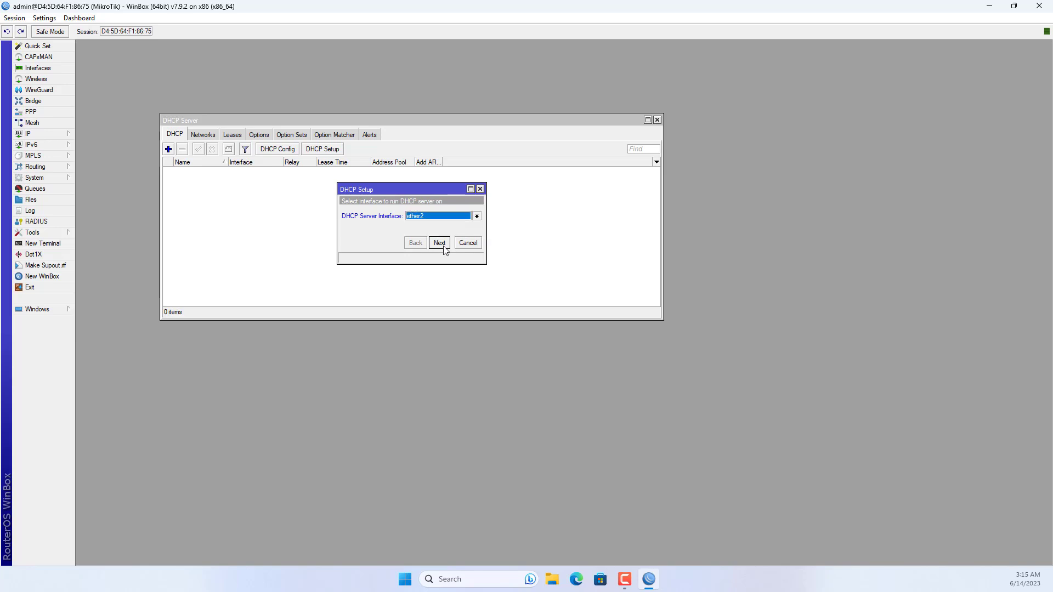
click(444, 246)
Accept 192.168.88.0/24, gateway 192.168.88.1, the address range, DNS 8.8.8.8/8.8.4.4, and 00:30:00 lease.
click(439, 243)
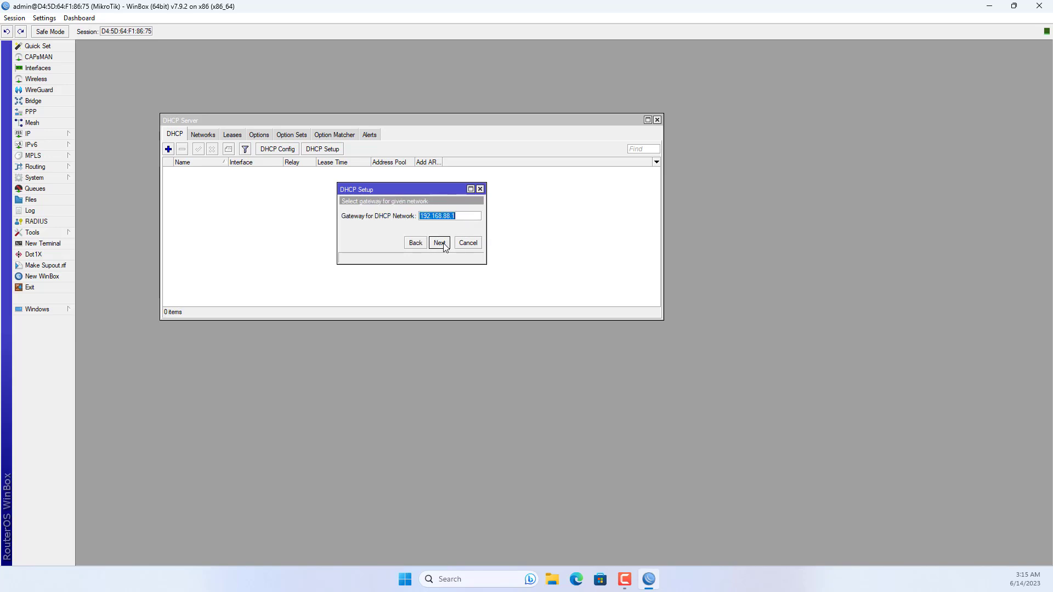
click(440, 243)
click(441, 243)
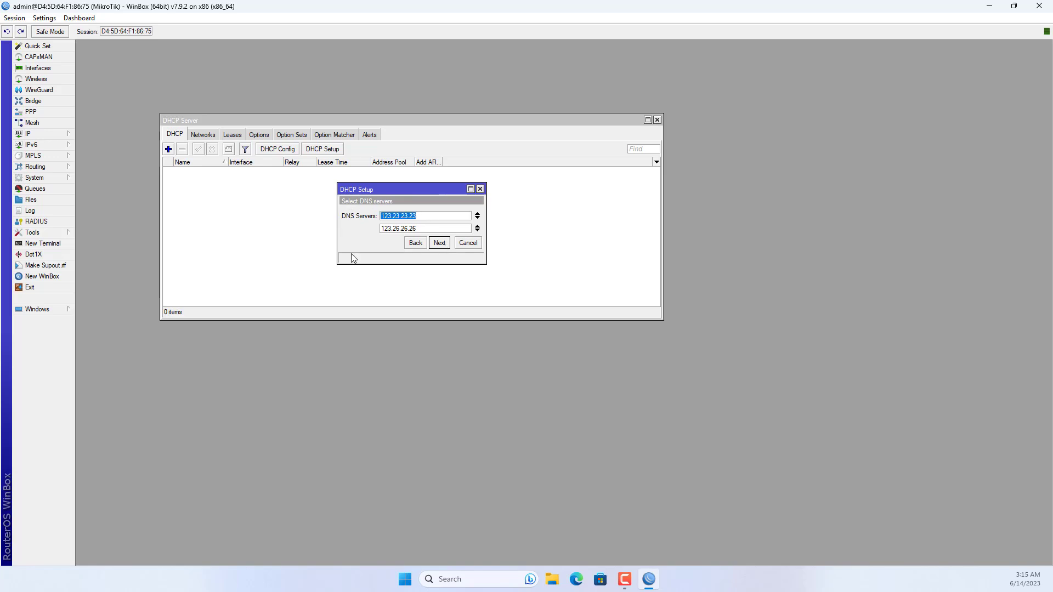
text(8.8.8.8)
key(Tab)
text(8.8.4.4)
click(440, 243)
click(444, 245)
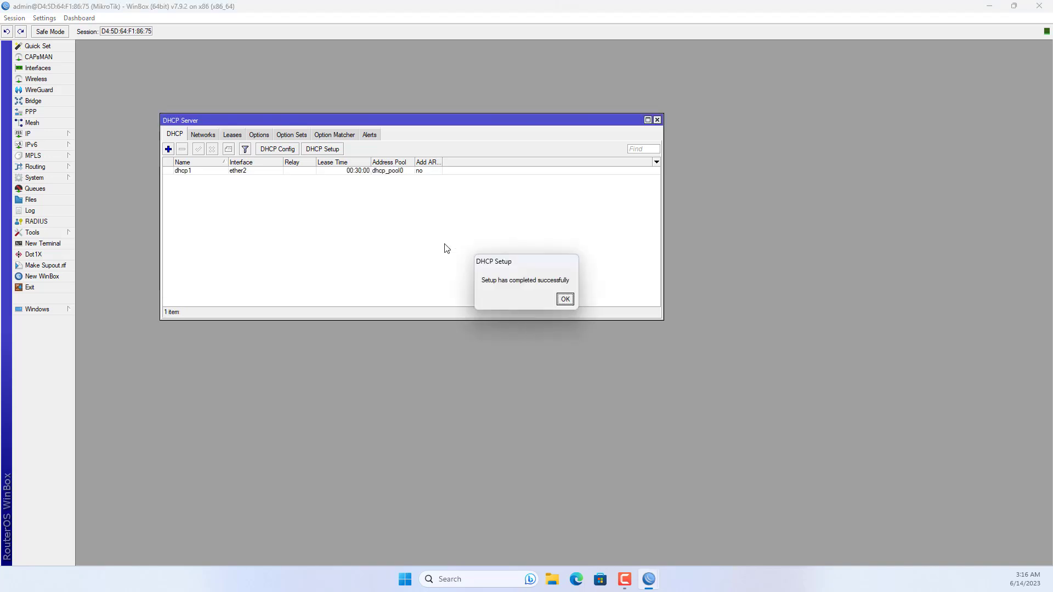
click(572, 301)
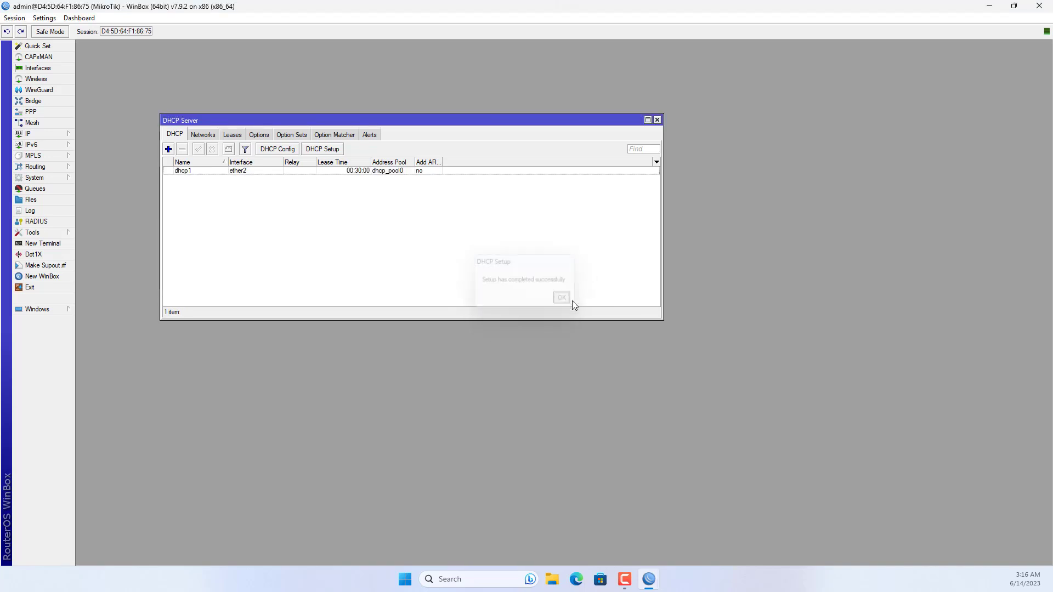
Close the DHCP server window, minimise WinBox and start a Windows search.
click(658, 120)
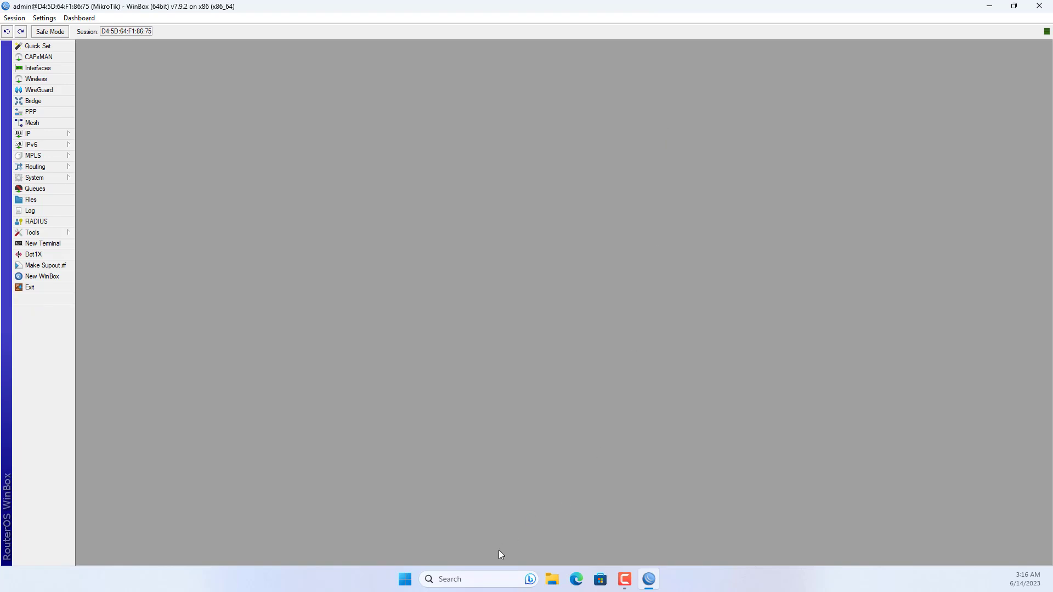
click(989, 7)
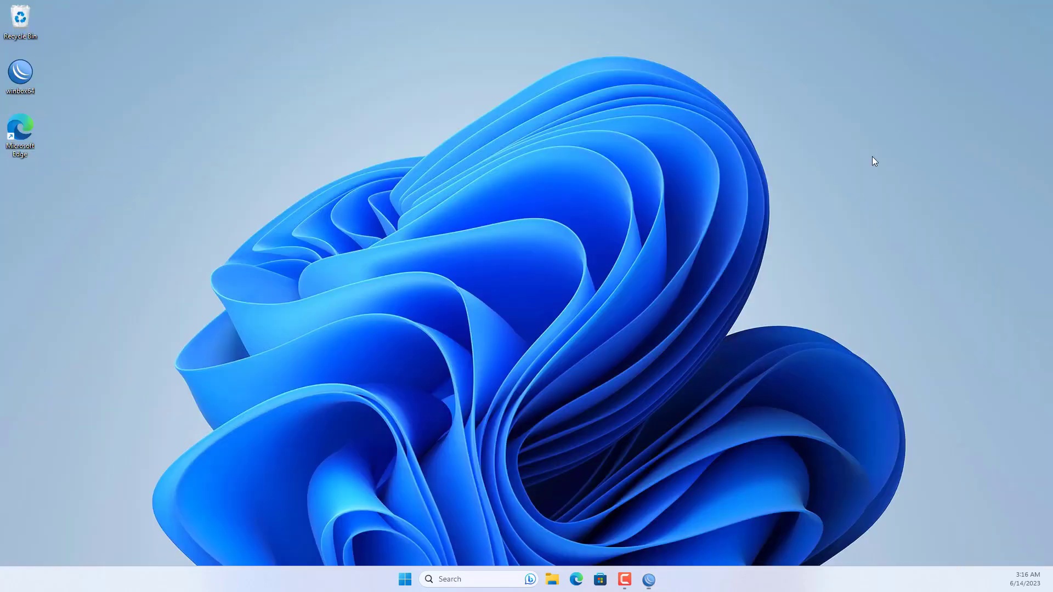
click(498, 579)
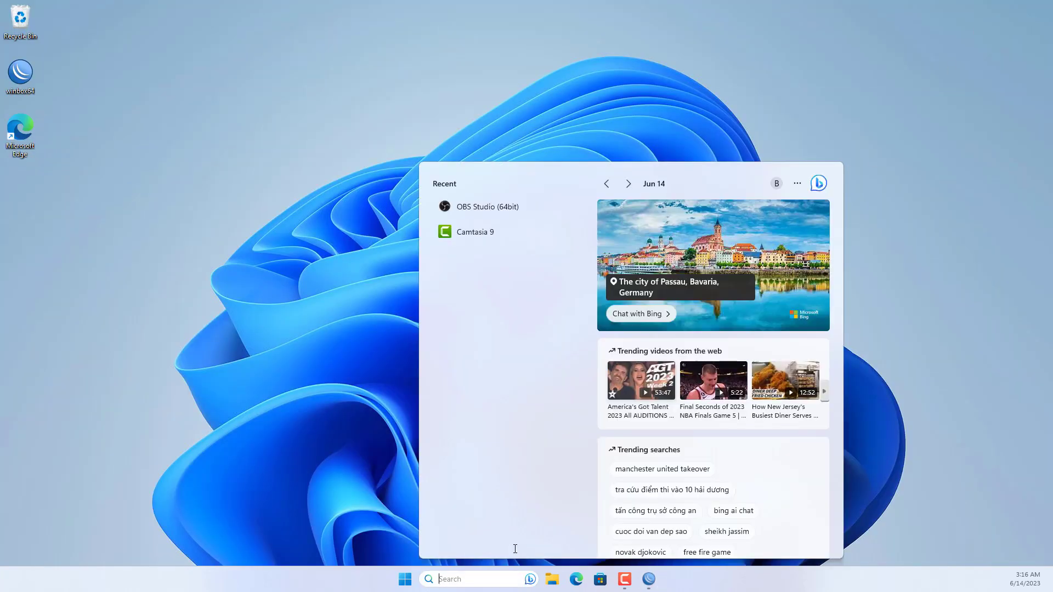
Open Command Prompt via 'cmd' and run ipconfig to check the PC's address.
text(cmd)
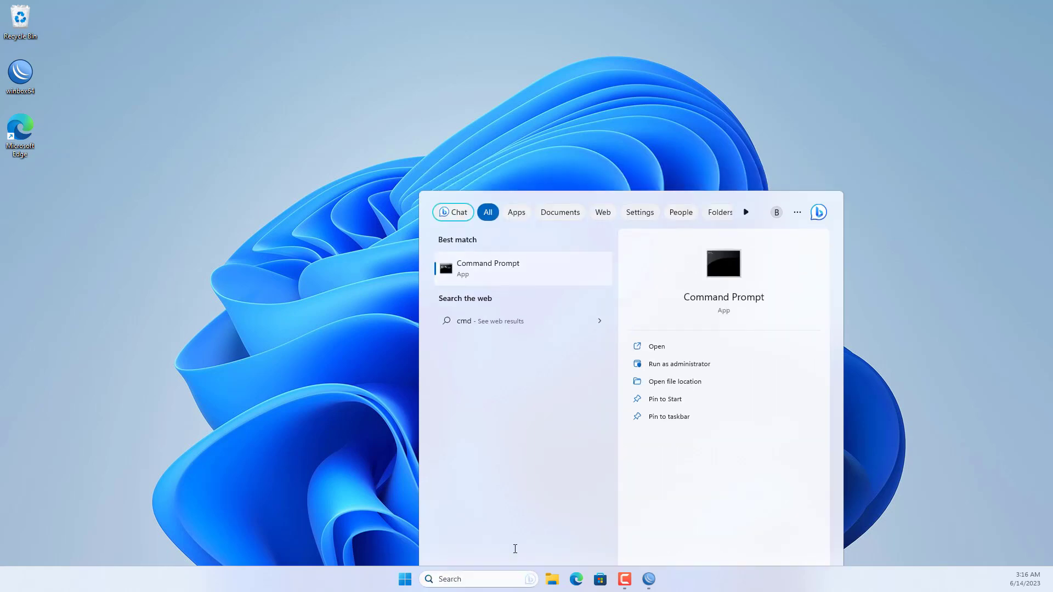
key(Return)
text(i)
text(pconfig)
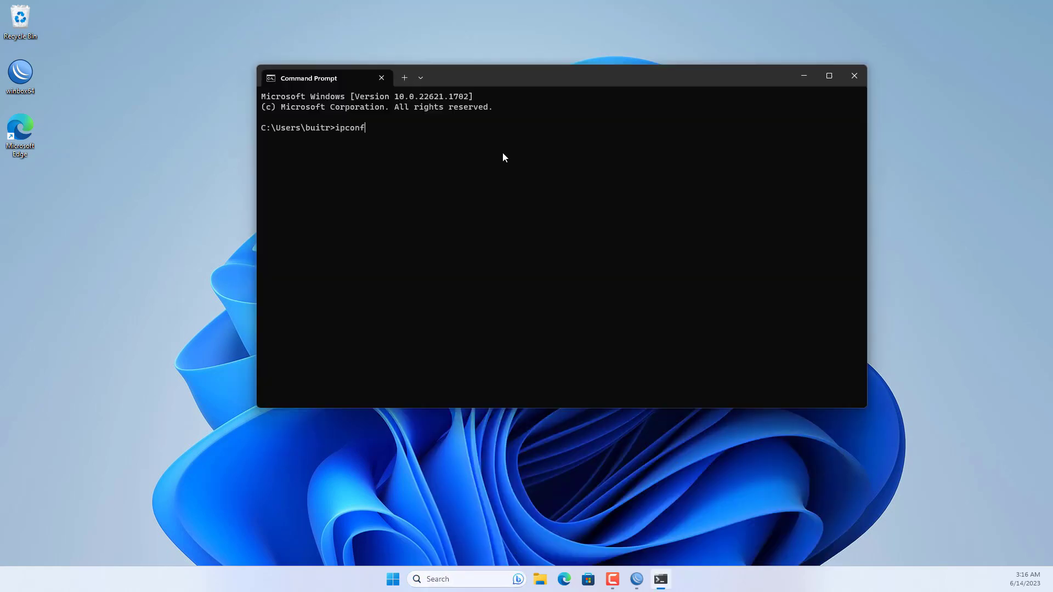
key(Return)
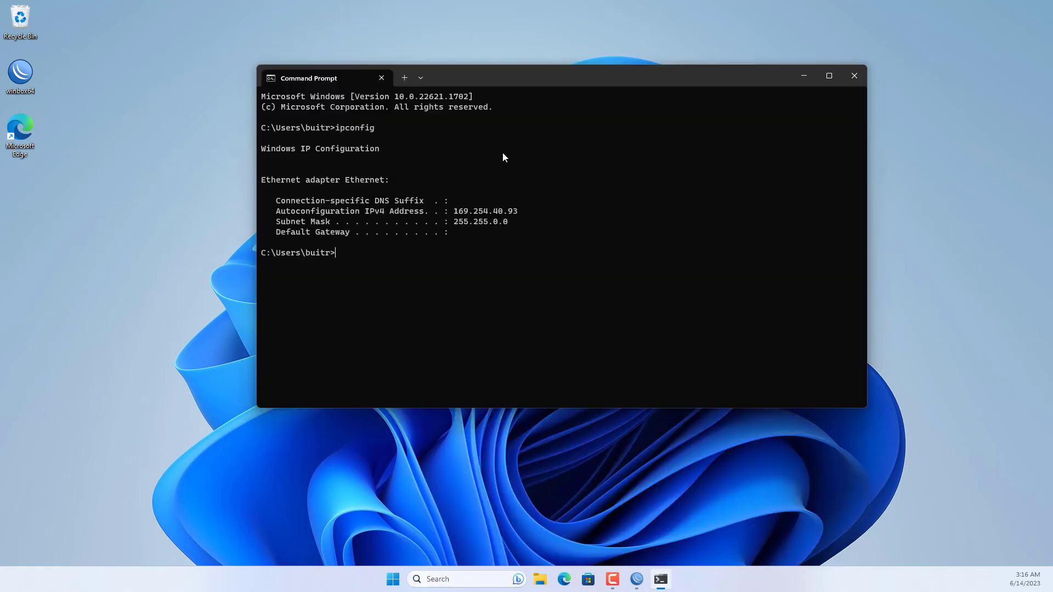
Run ipconfig /release then /renew, getting 192.168.88.254 with gateway 192.168.88.1.
key(Up)
text(/release)
key(Return)
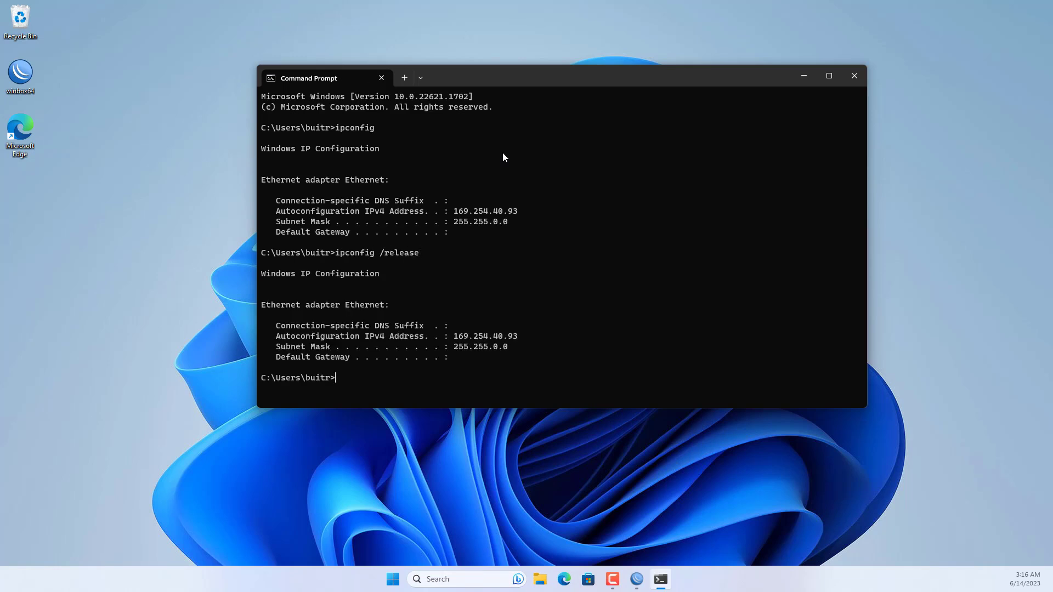
key(Up)
key(BackSpace)
key(BackSpace)
key(BackSpace)
key(BackSpace)
key(BackSpace)
text(new)
key(Return)
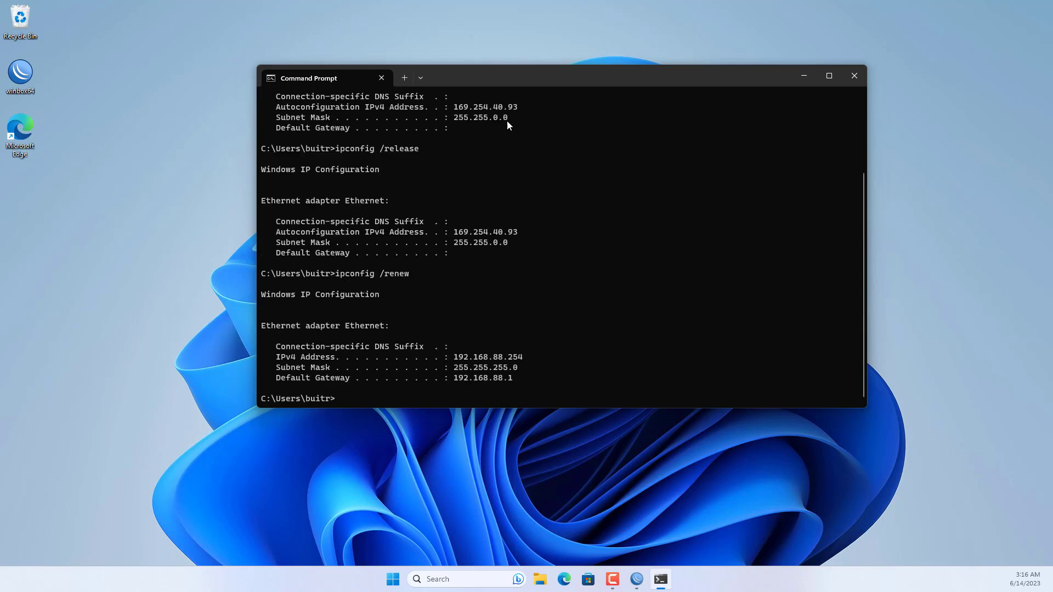
drag(455, 360, 524, 358)
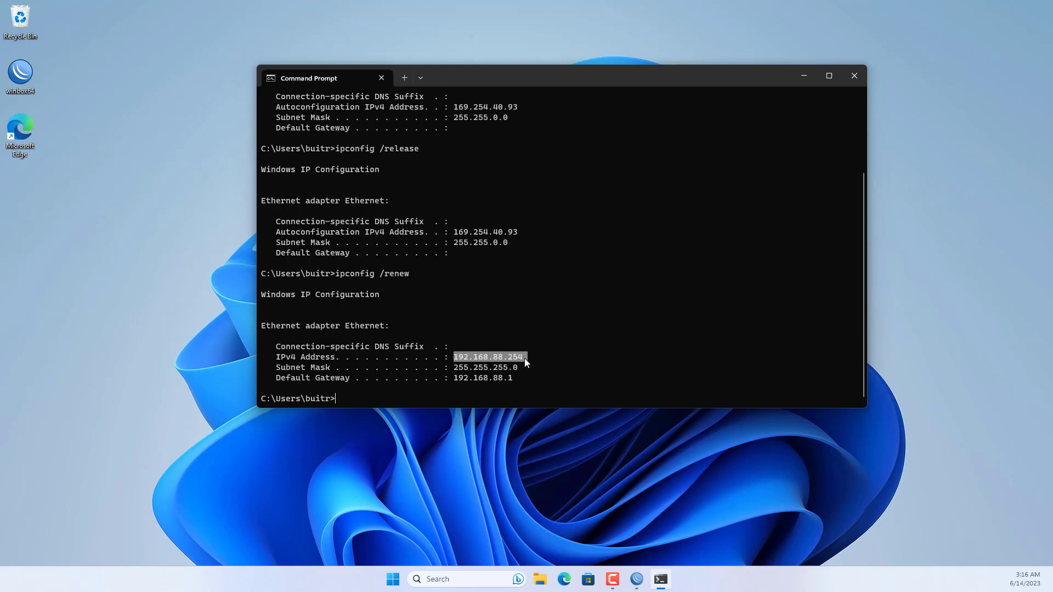
drag(455, 378, 511, 378)
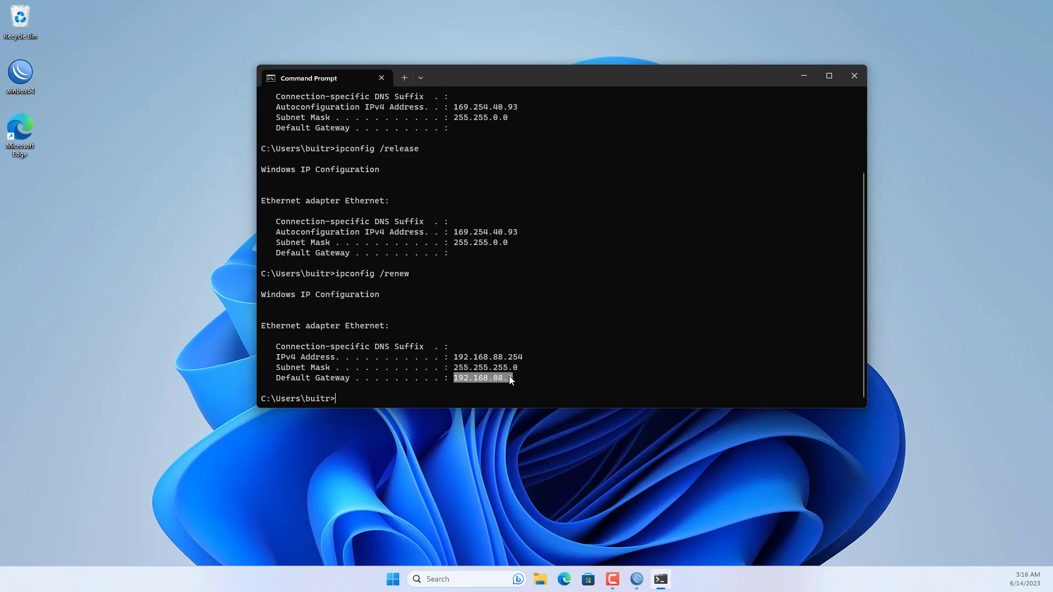
Run ipconfig /all and check the DNS servers, including 8.8.4.4.
text(ipconfig )
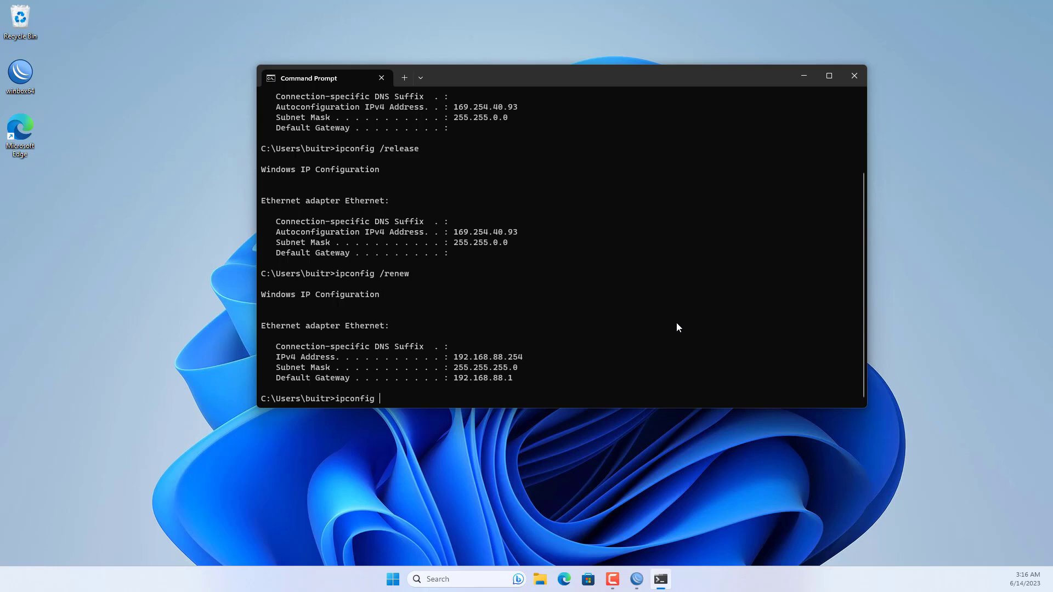
text(/all)
key(Return)
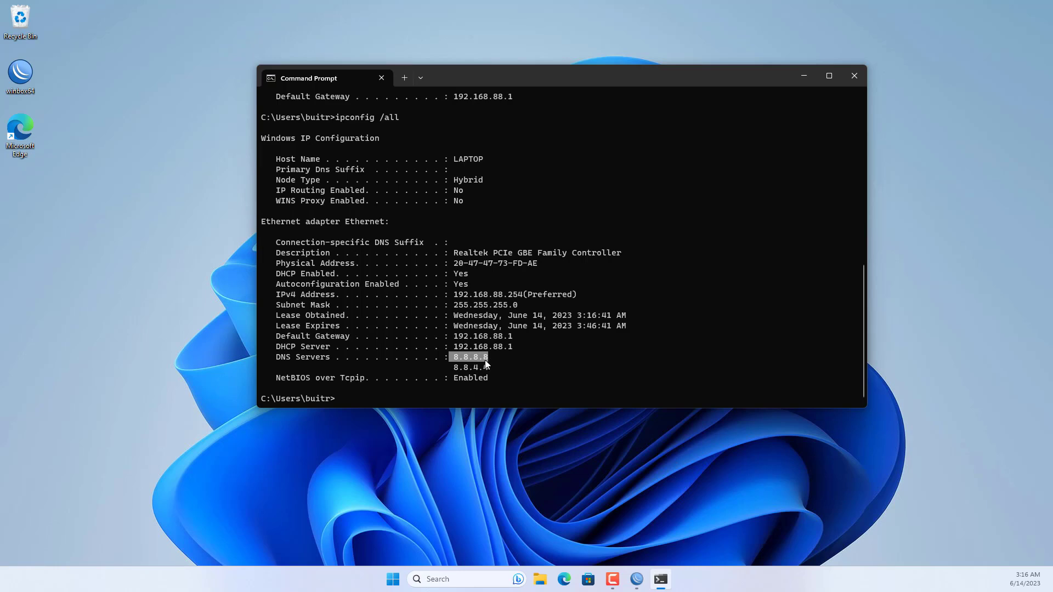
drag(454, 369, 472, 372)
Minimise Command Prompt, search the web for 'netvn' and open the NETVN82 YouTube channel.
click(804, 80)
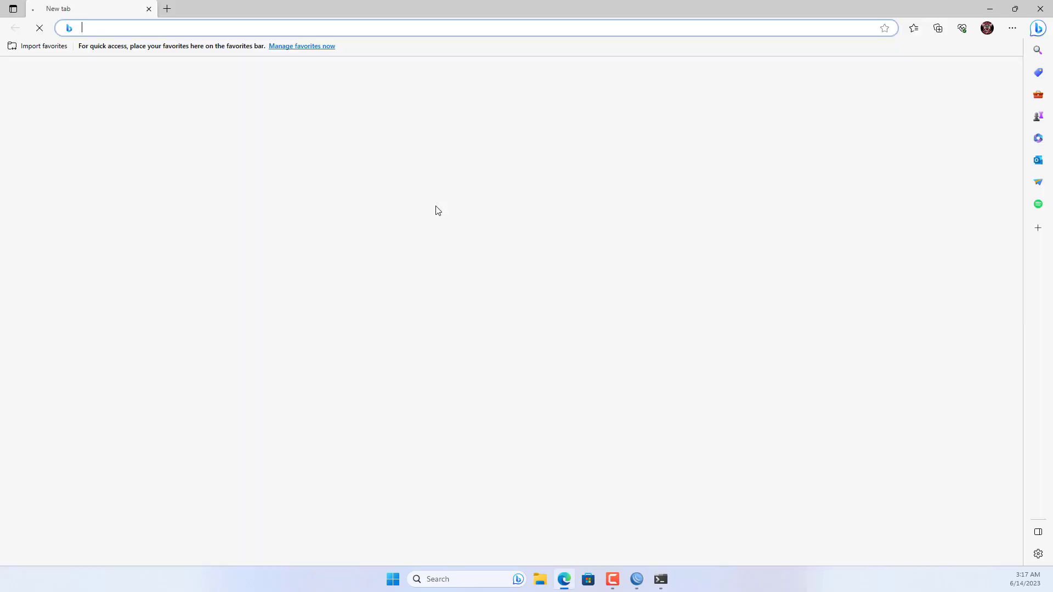
text(netvn)
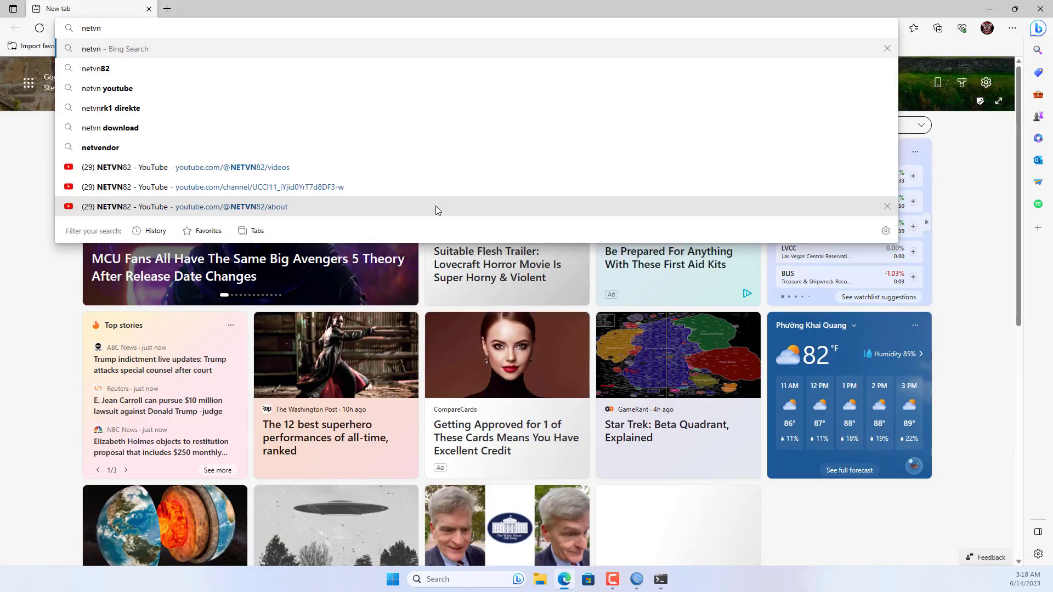
key(Return)
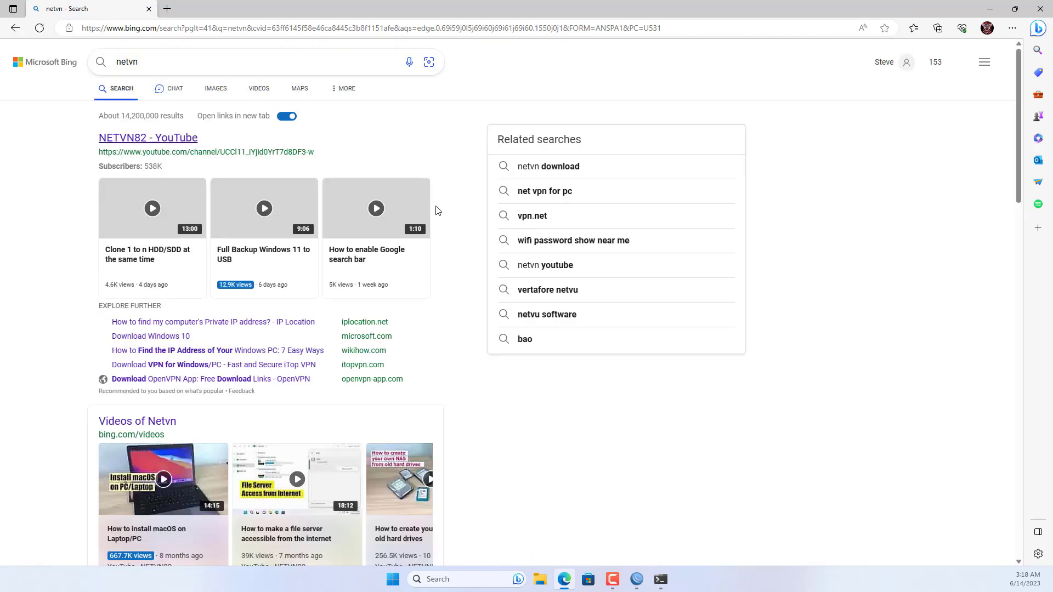
click(153, 140)
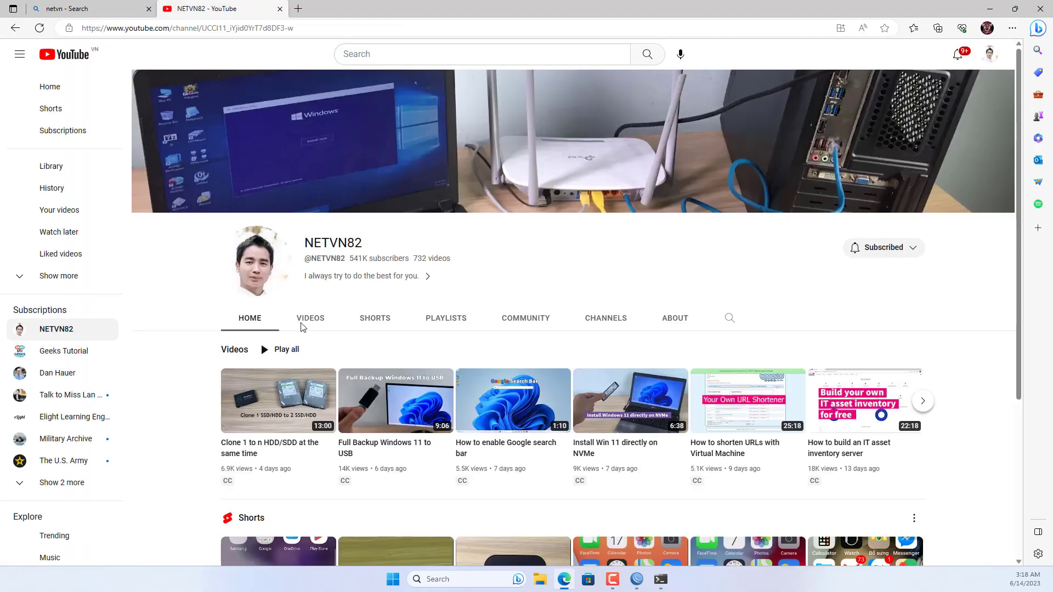
Show the channel's uploaded videos sorted by Popular.
click(310, 319)
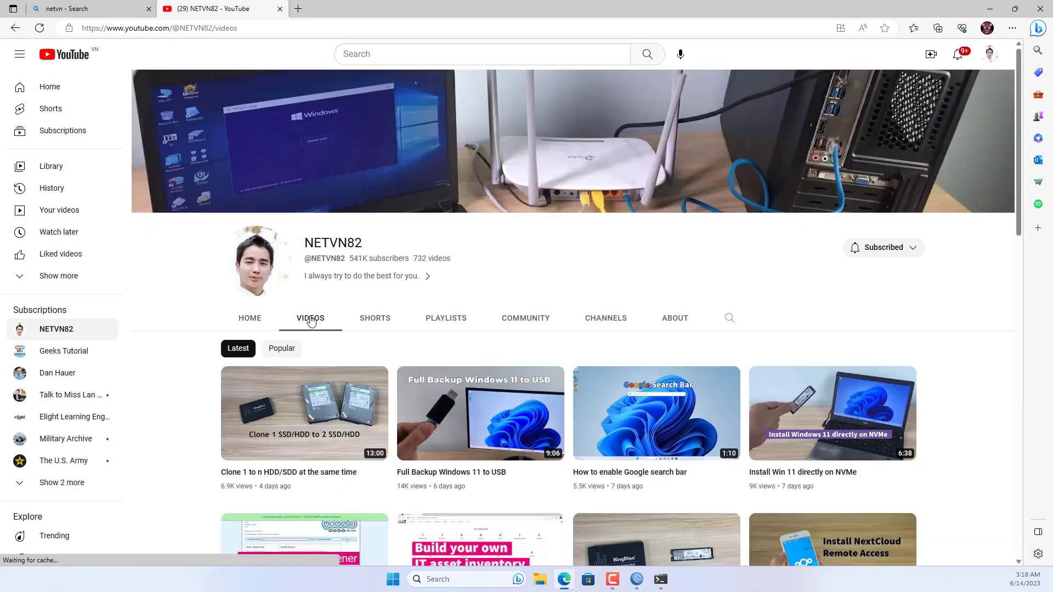
scroll(737, 403, down, 7)
scroll(736, 402, down, 4)
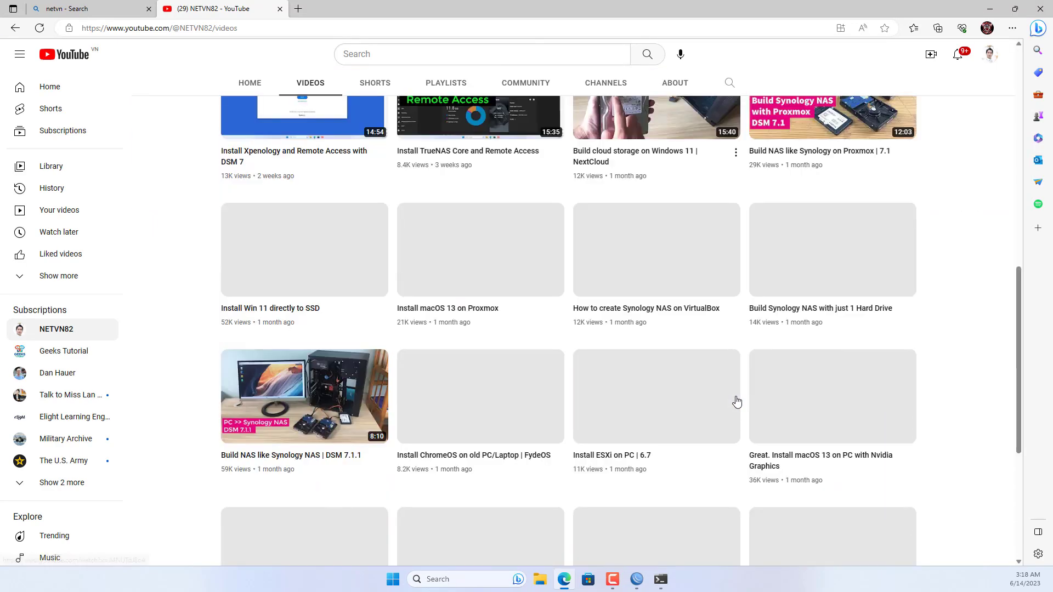
scroll(736, 402, up, 13)
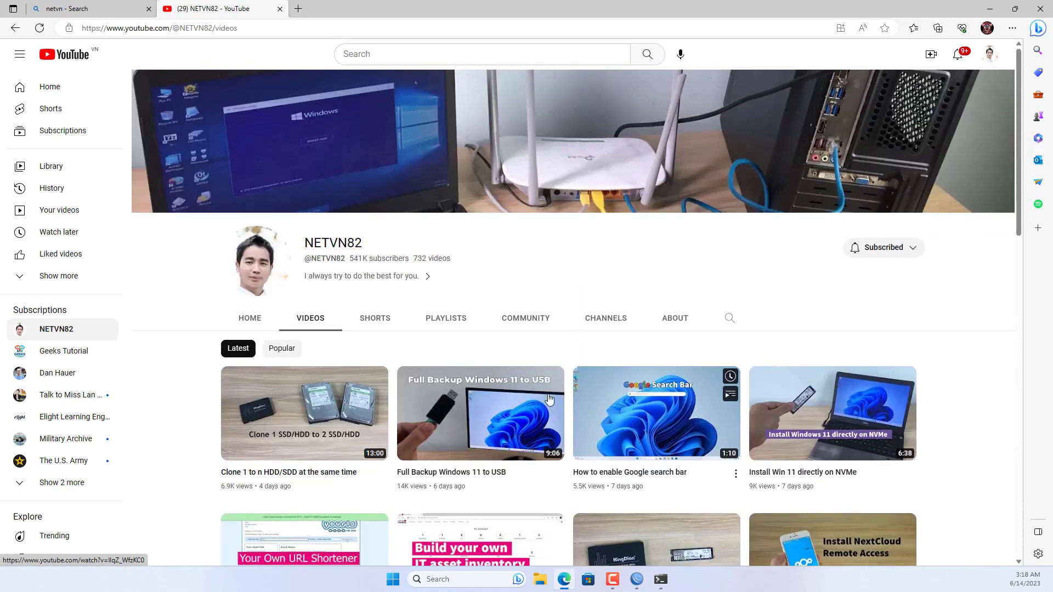
click(291, 350)
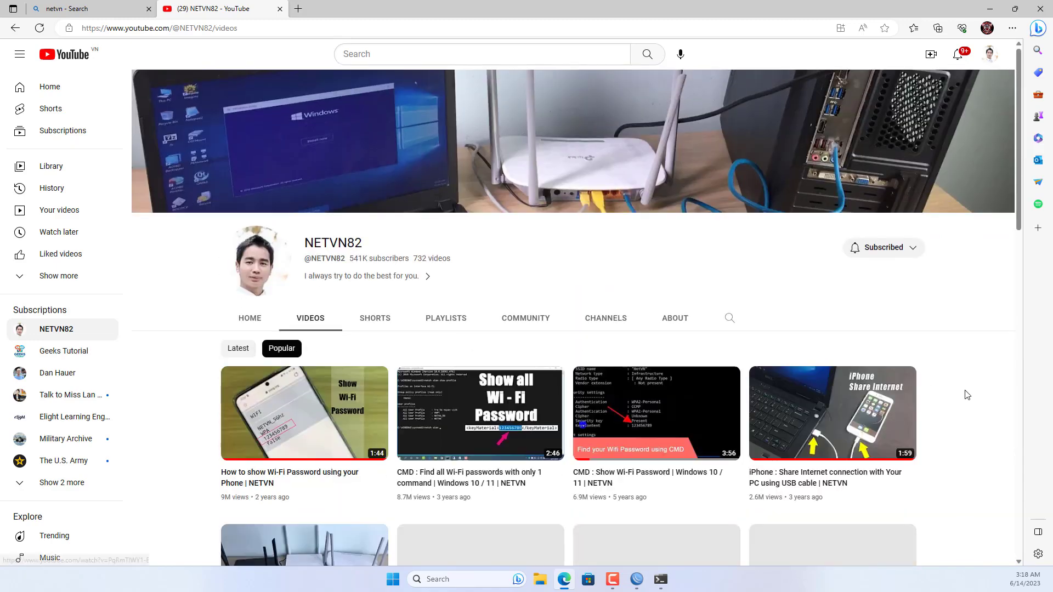
scroll(975, 399, down, 4)
scroll(975, 400, down, 5)
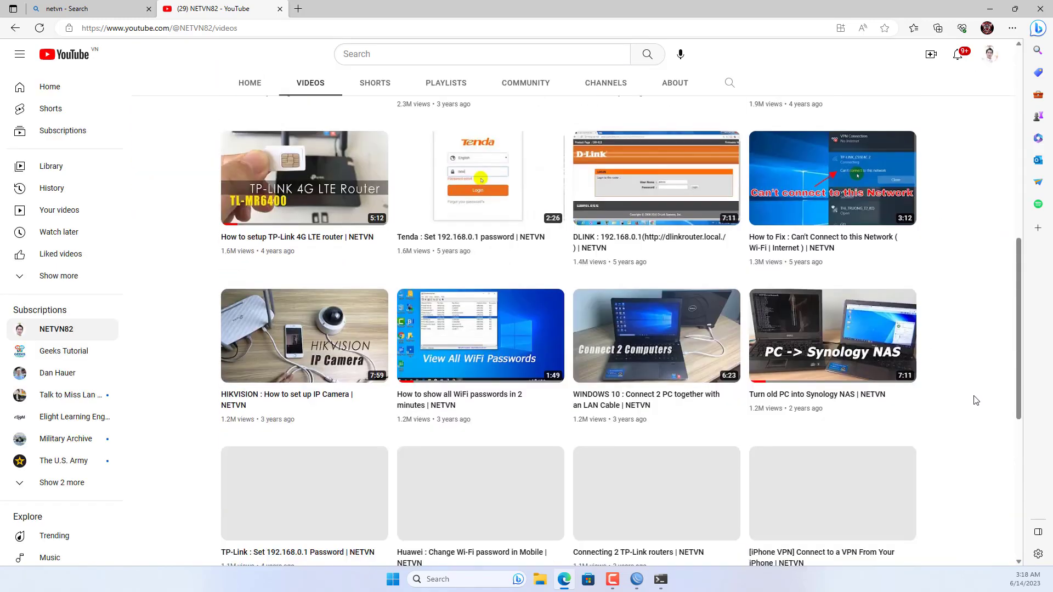
scroll(975, 400, up, 10)
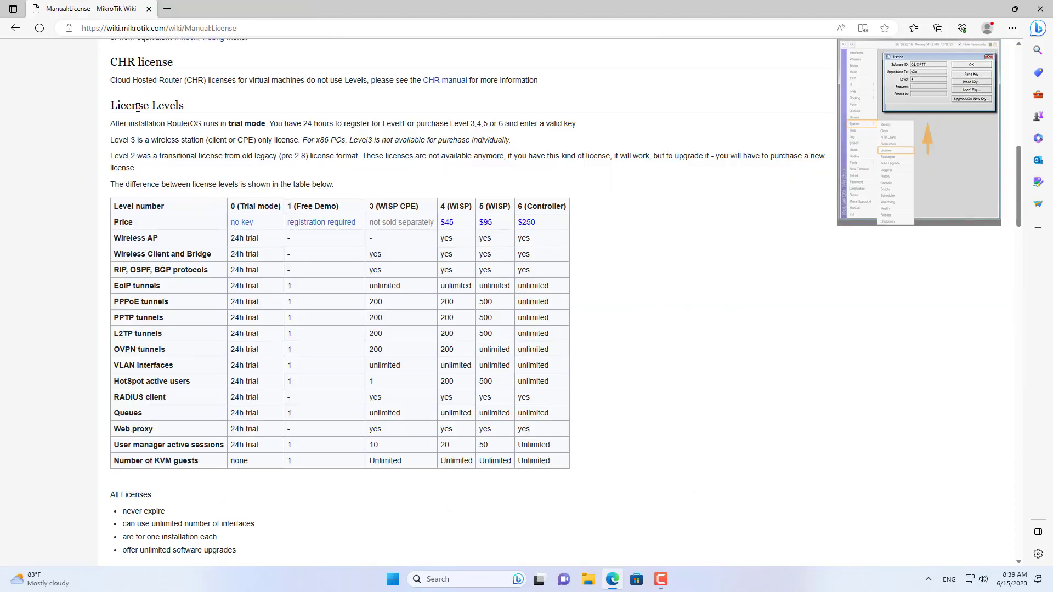
Read the trial-mode, 24-hour registration and Level 3 sentences, then open Free Demo registration in a new tab.
drag(183, 100, 185, 104)
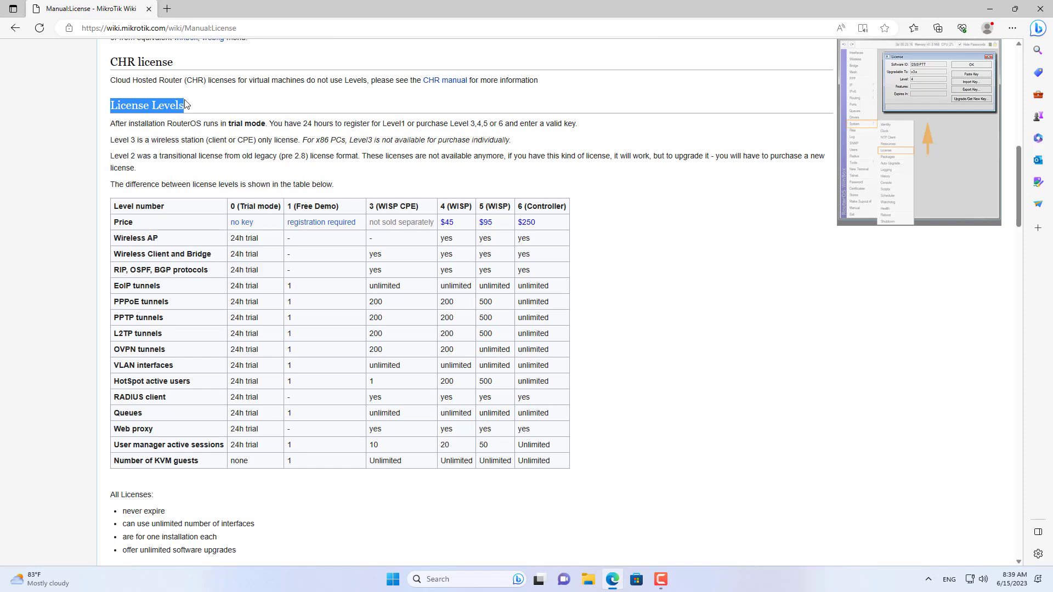
drag(111, 123, 273, 125)
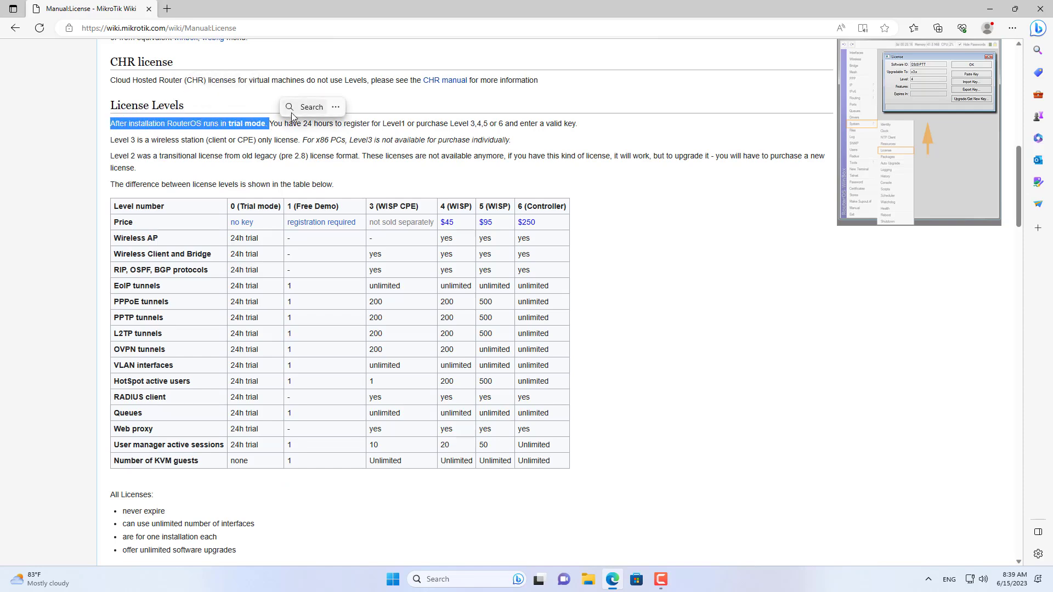
click(268, 119)
drag(273, 124, 577, 125)
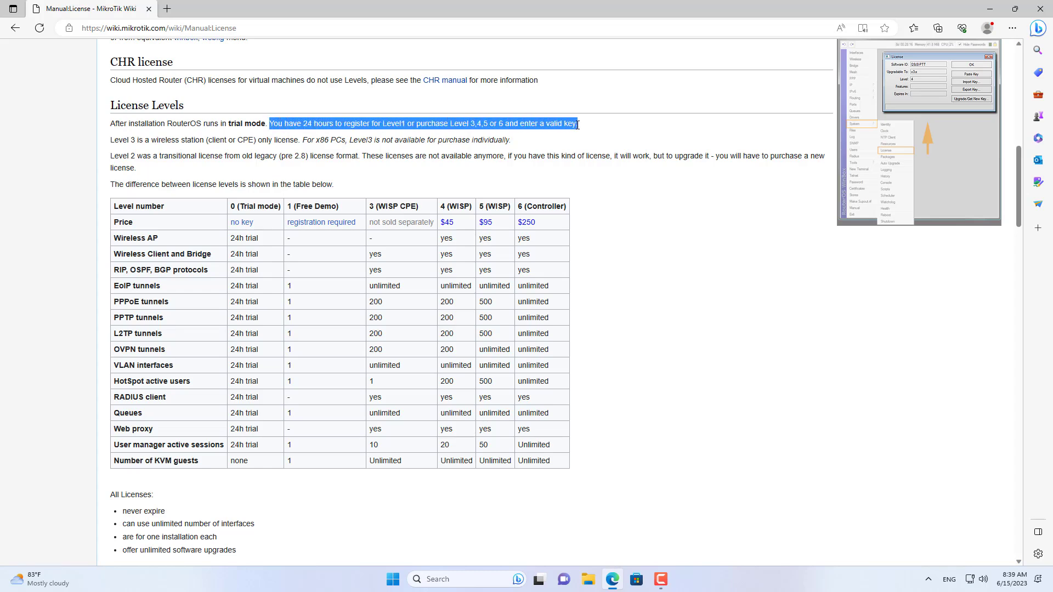
click(595, 139)
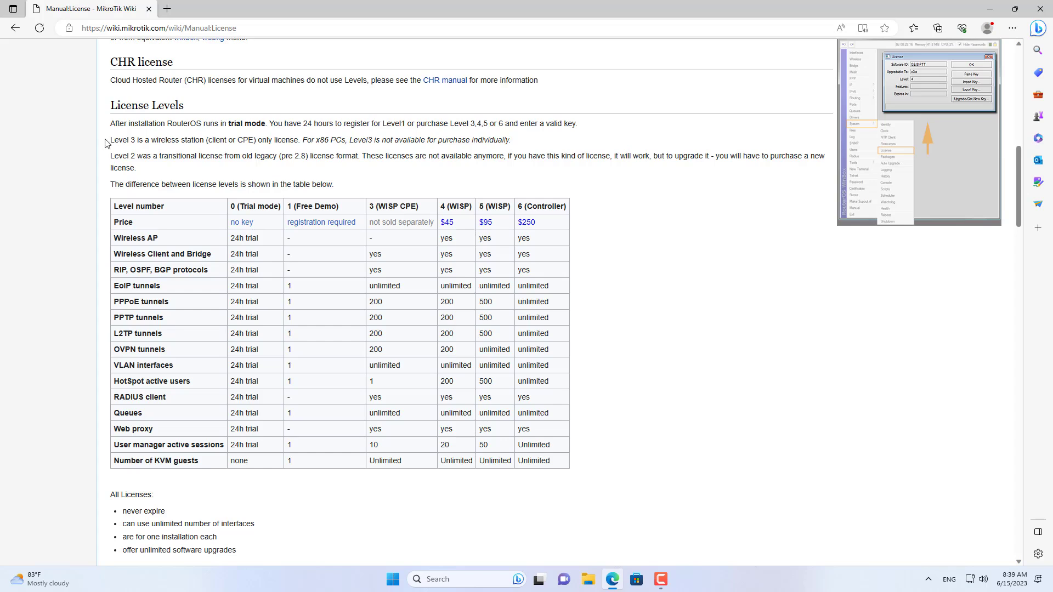
drag(112, 139, 525, 149)
click(325, 138)
click(634, 207)
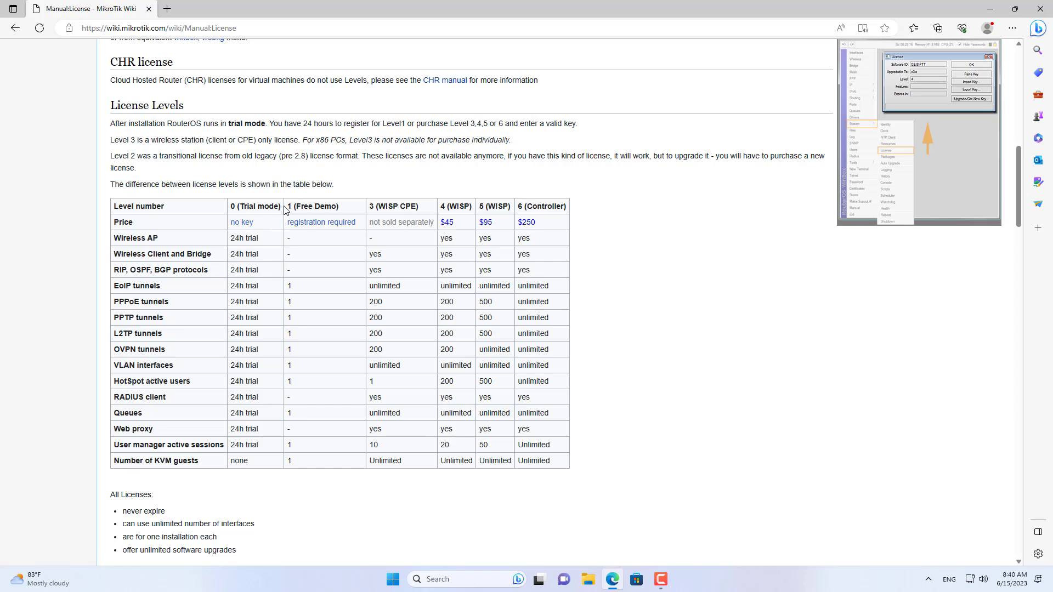
middle_click(316, 223)
Sign in to the MikroTik account and open Make a demo key, keeping the Demo keys folder.
click(237, 11)
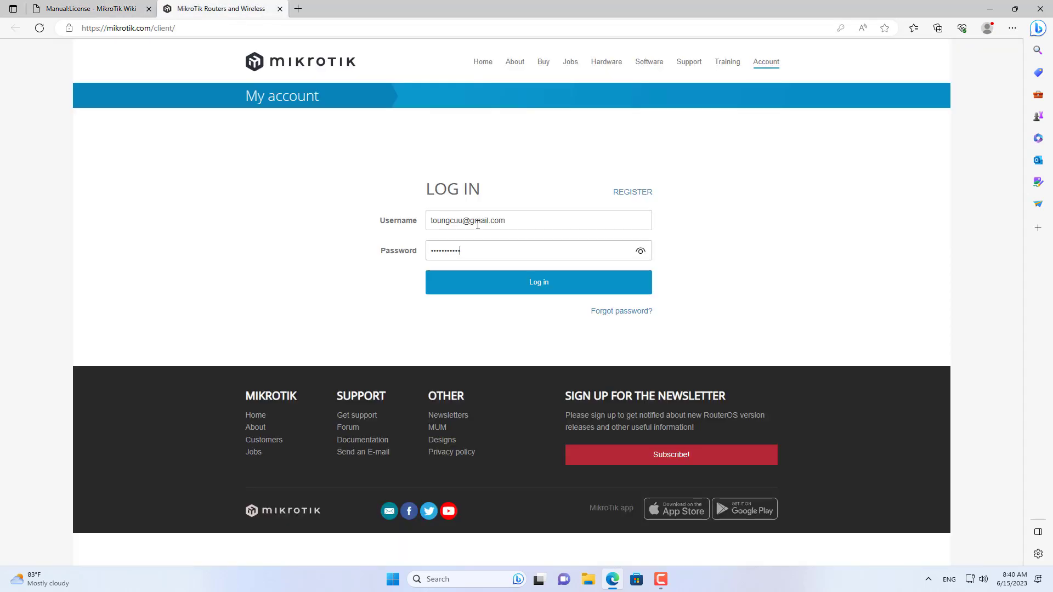
key(Return)
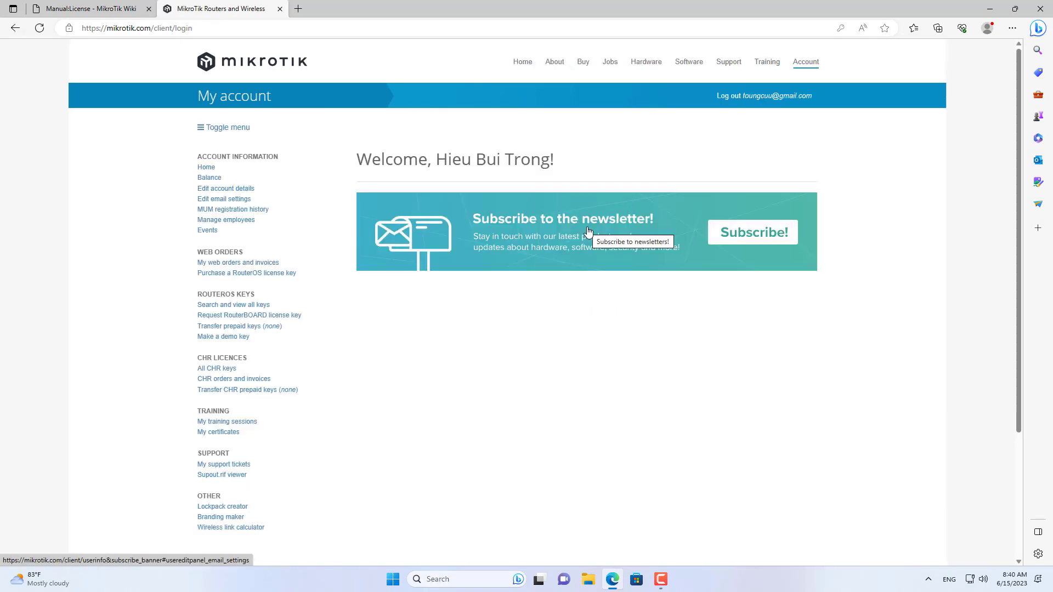
click(220, 337)
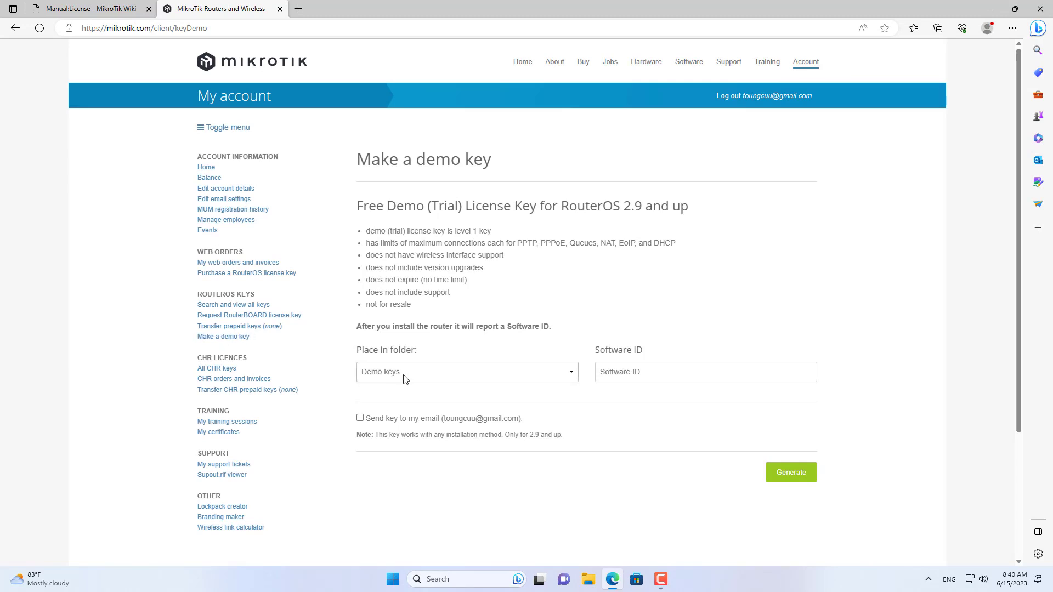
click(407, 375)
click(407, 376)
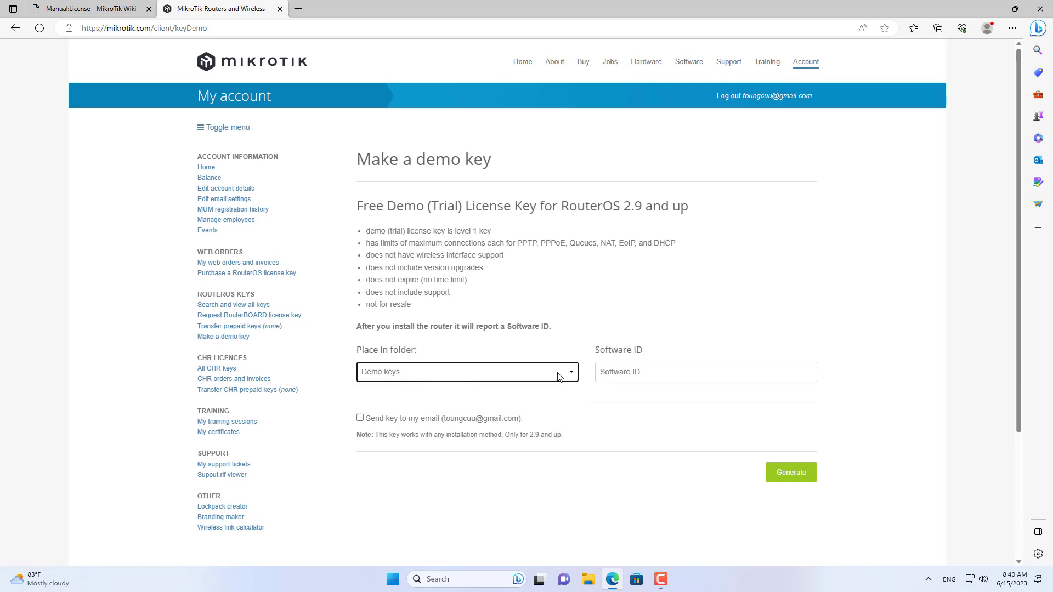
Select the Software ID field, review the Free Demo key heading, and return to the wiki tab.
click(660, 380)
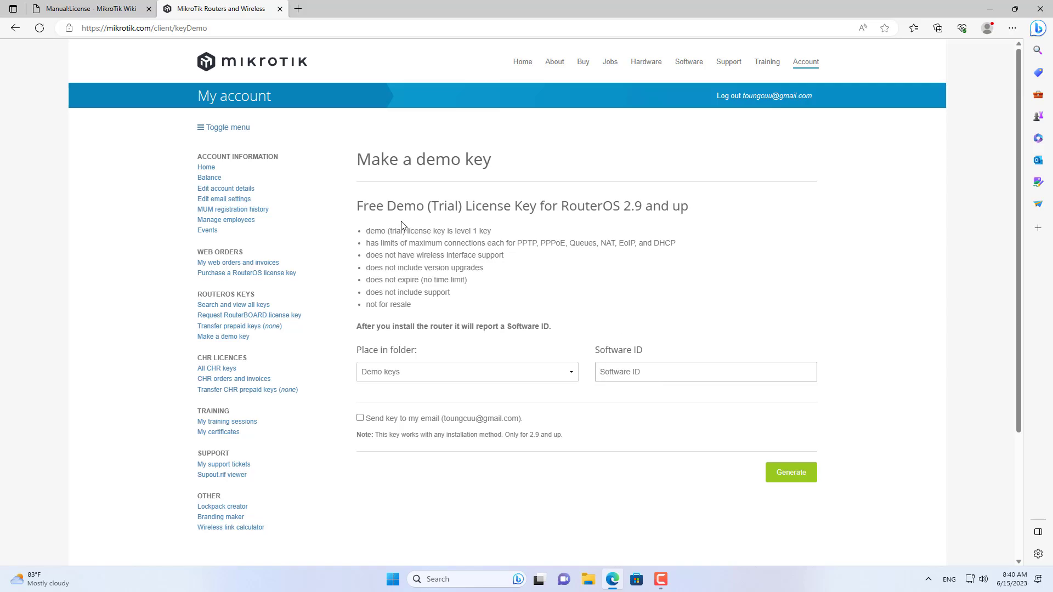
drag(360, 206, 692, 208)
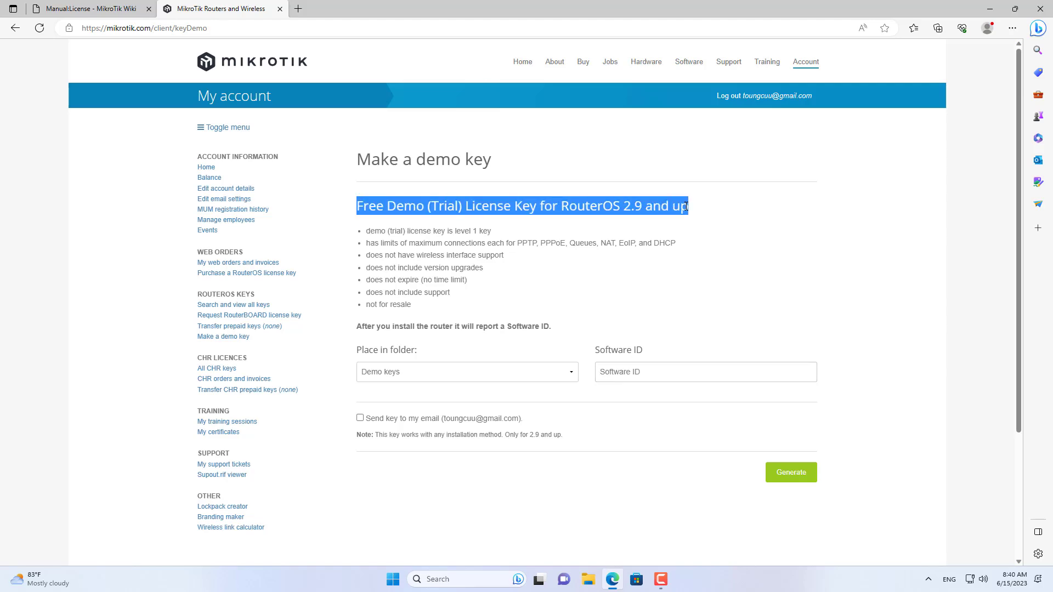
click(699, 273)
click(122, 11)
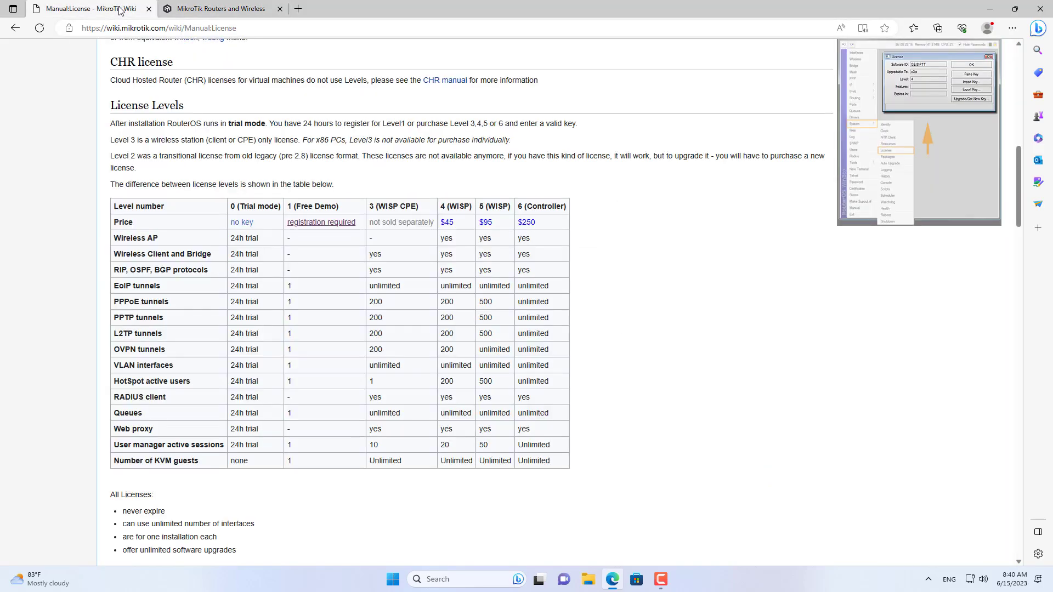